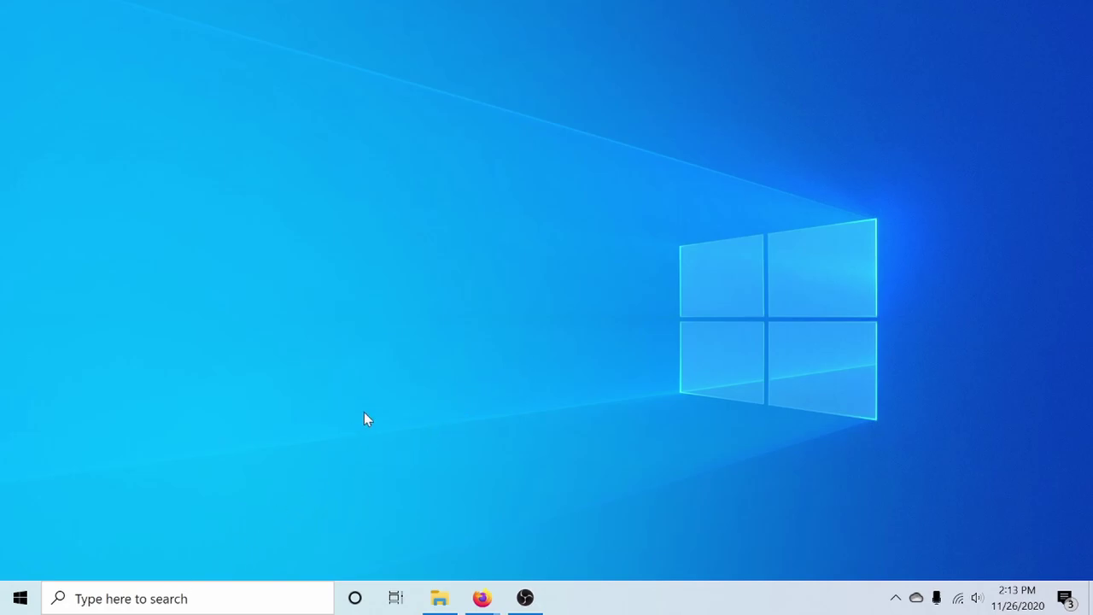
- Search for 'powertoys' in Windows search and the quick launcher, then dismiss it
{"action": "key", "text": "super+s"}
{"action": "left_click", "coordinate": [810, 176]}
{"action": "key", "text": "alt+space"}
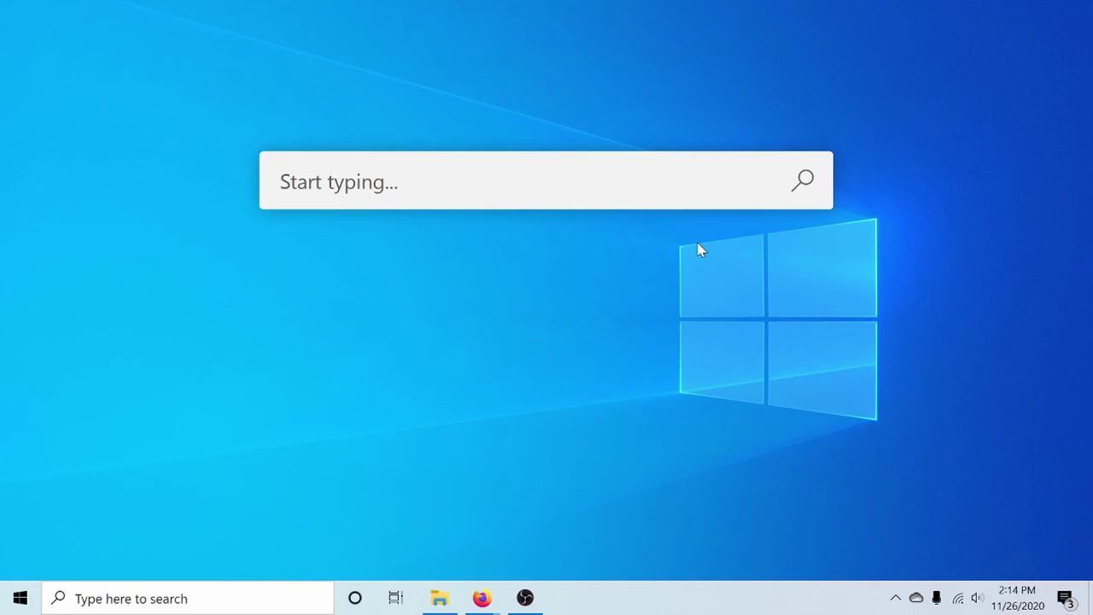
{"action": "type", "text": "power"}
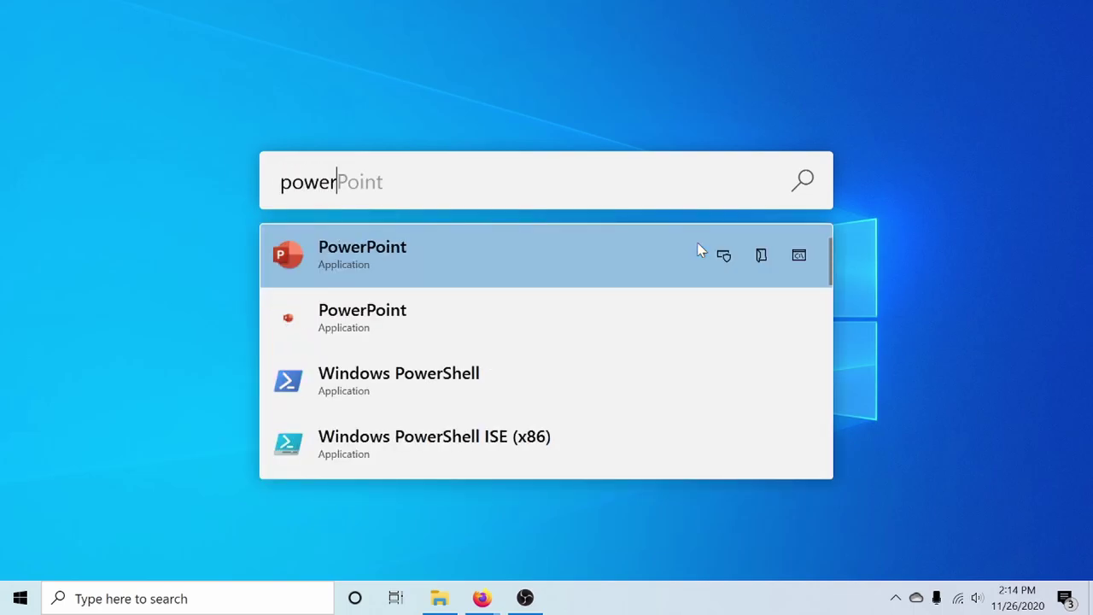
{"action": "type", "text": "toys"}
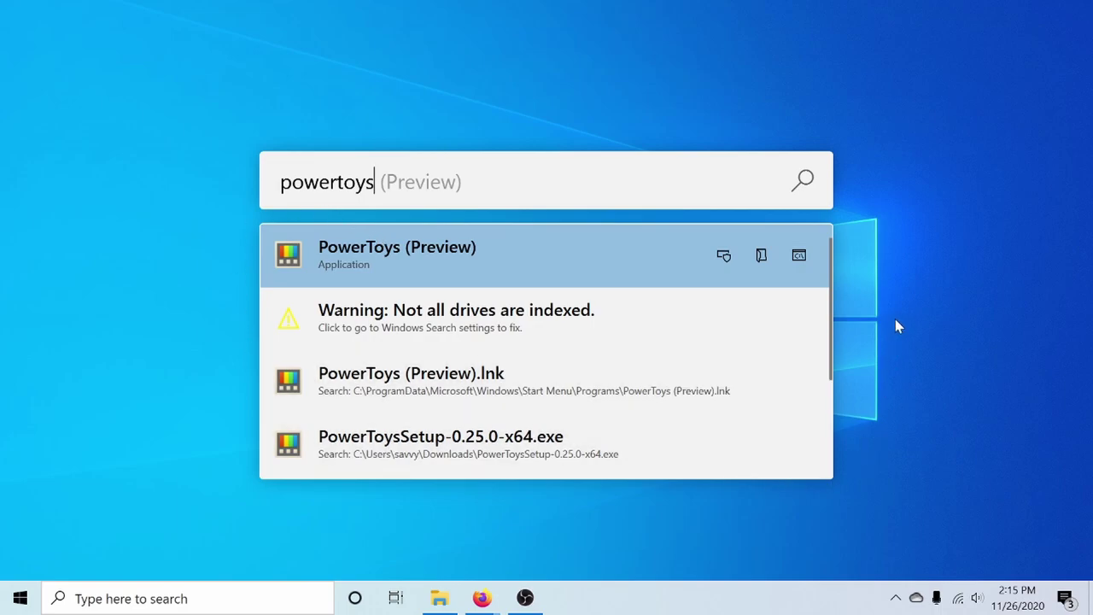
{"action": "key", "text": "Down"}
{"action": "key", "text": "Down"}
{"action": "key", "text": "Down"}
{"action": "key", "text": "Up"}
{"action": "key", "text": "Up"}
{"action": "key", "text": "Up"}
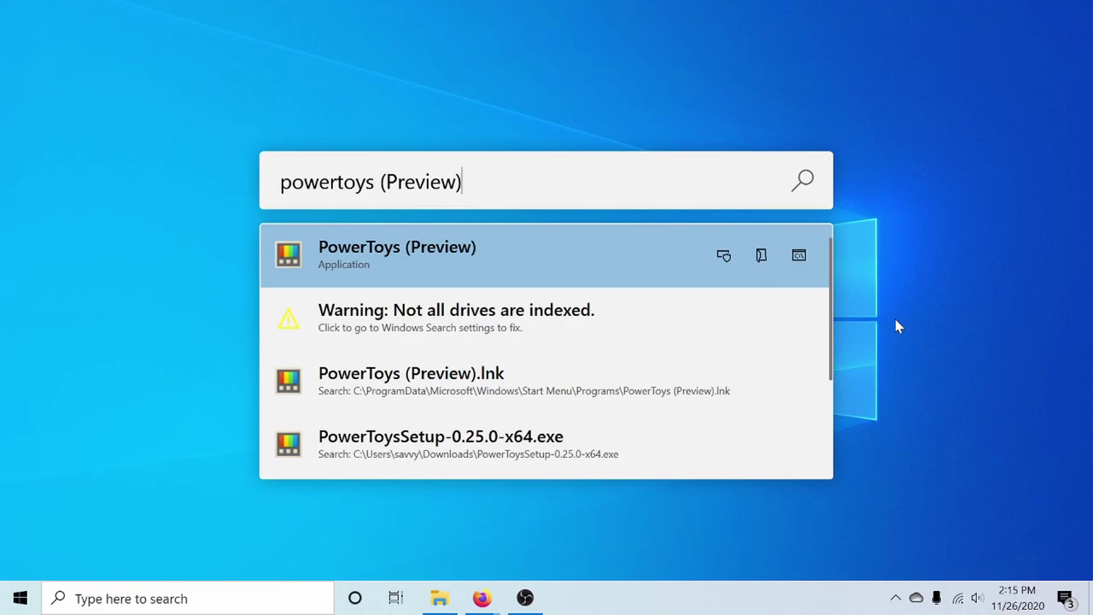
{"action": "key", "text": "Return"}
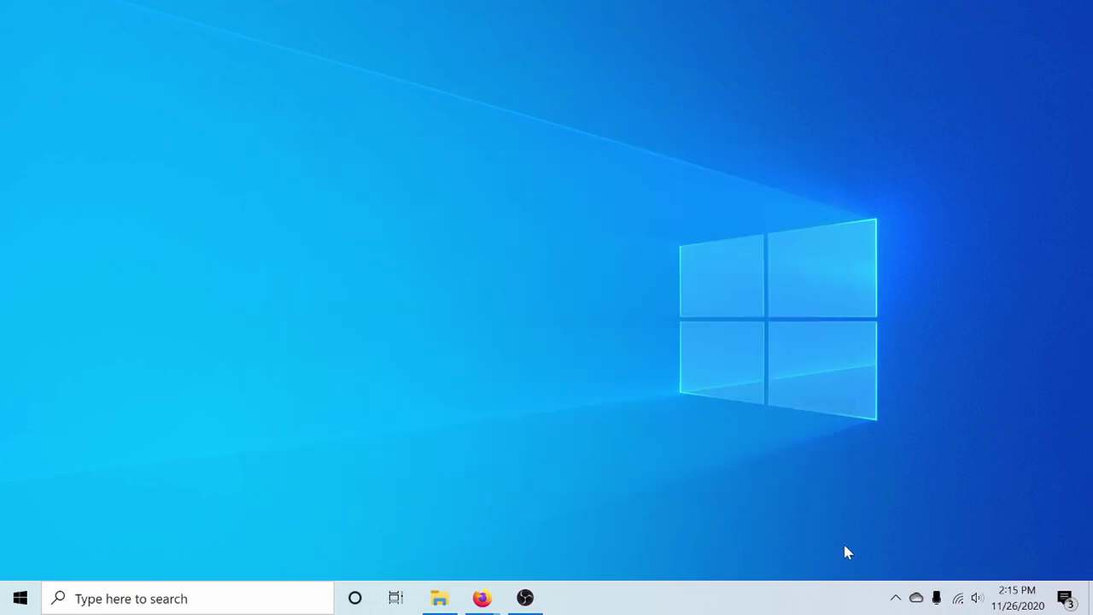
- Open PowerToys Settings from the hidden tray icons and maximize its window
{"action": "left_click", "coordinate": [895, 598]}
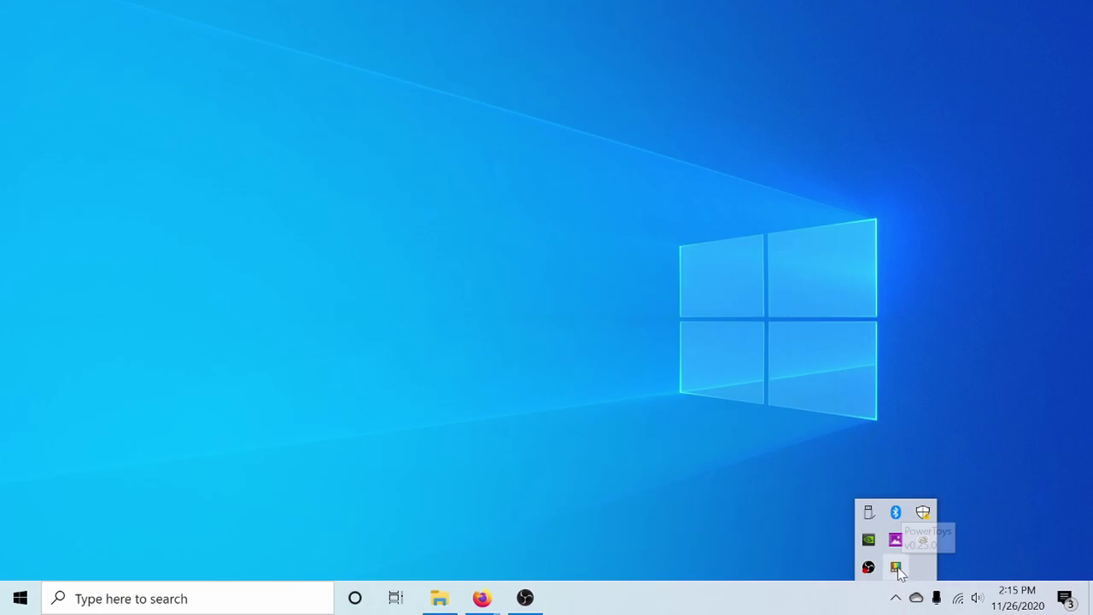
{"action": "left_click", "coordinate": [896, 568]}
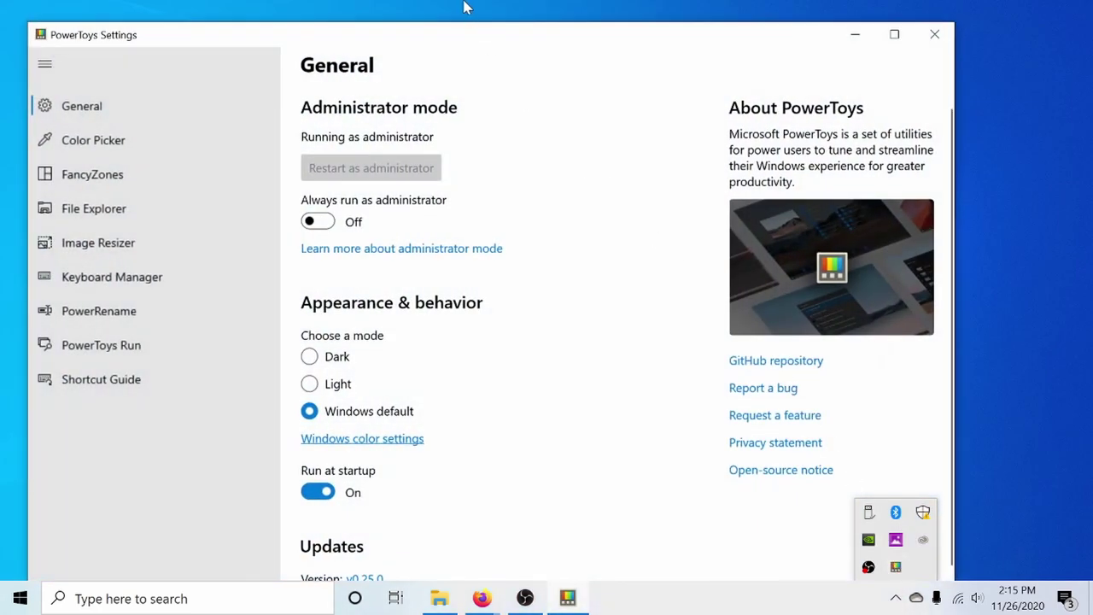
{"action": "double_click", "coordinate": [483, 39]}
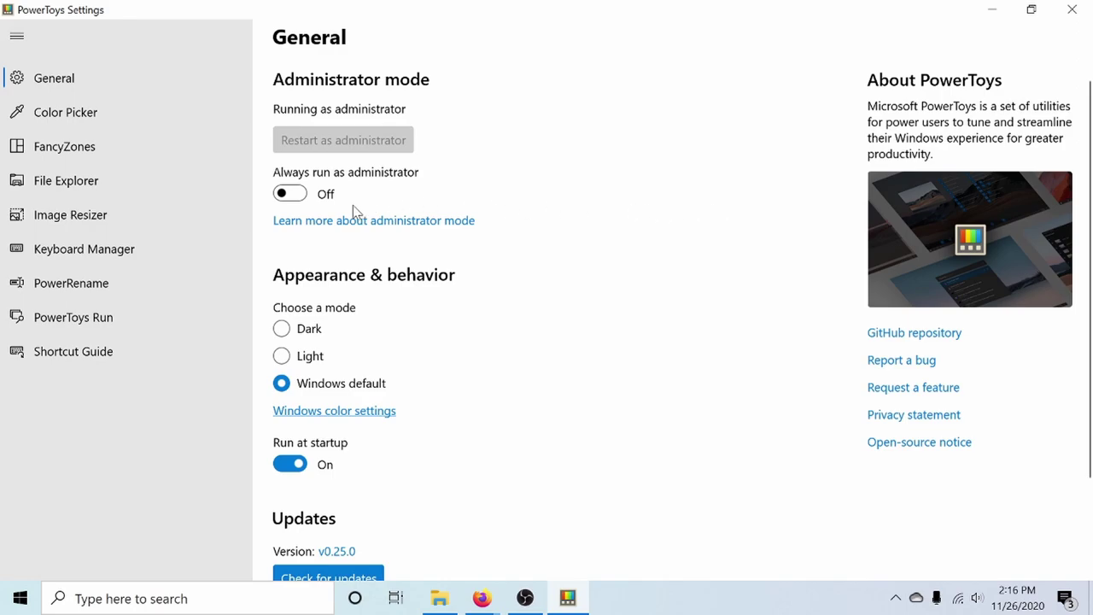
- Go to the Keyboard Manager page and open the Remap keys editor
{"action": "left_click", "coordinate": [76, 256]}
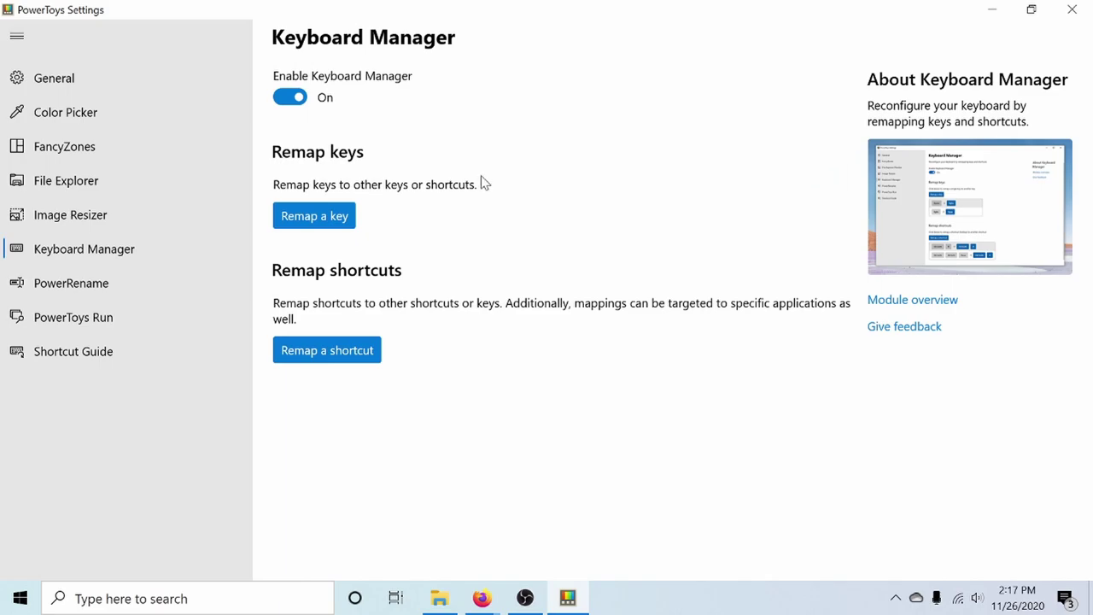
{"action": "left_click", "coordinate": [303, 221]}
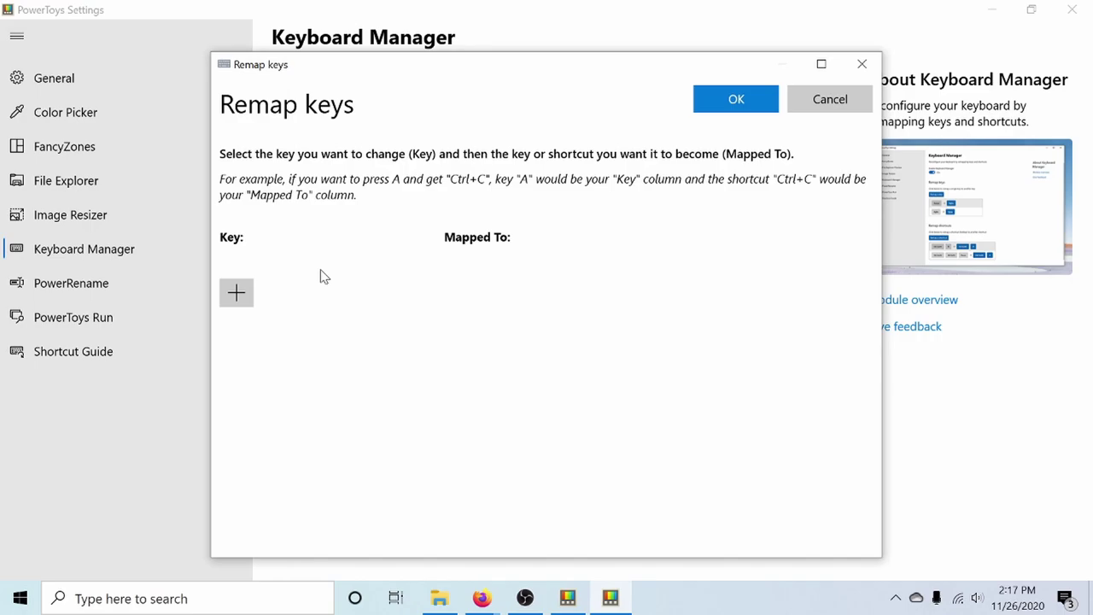
- Add a first remapping of Ctrl (Left) to Alt (Left)
{"action": "left_click", "coordinate": [237, 293]}
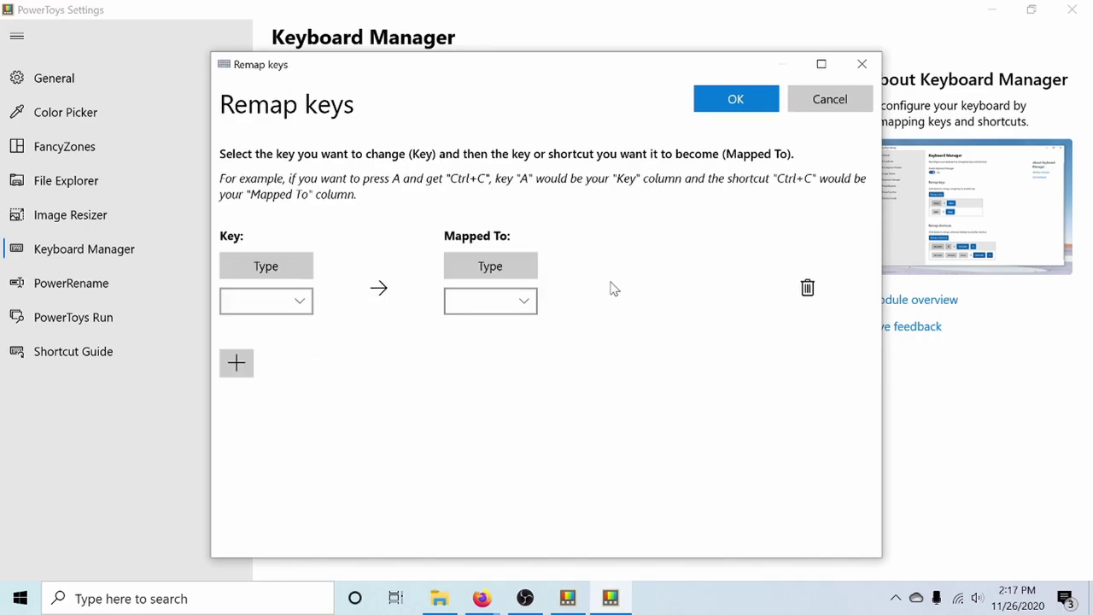
{"action": "left_click", "coordinate": [271, 269]}
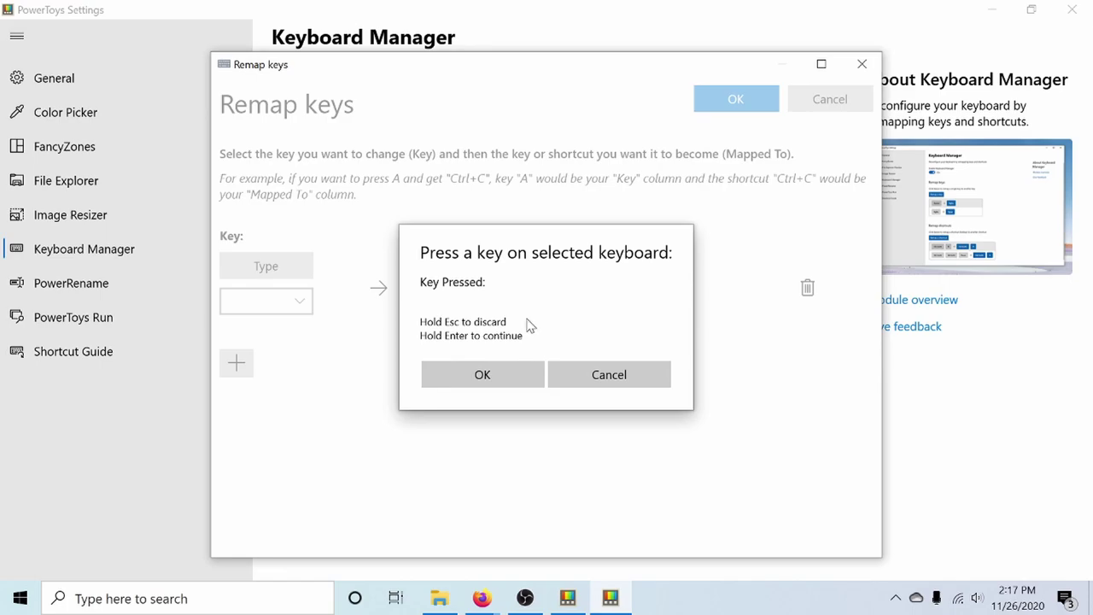
{"action": "key", "text": "ctrl"}
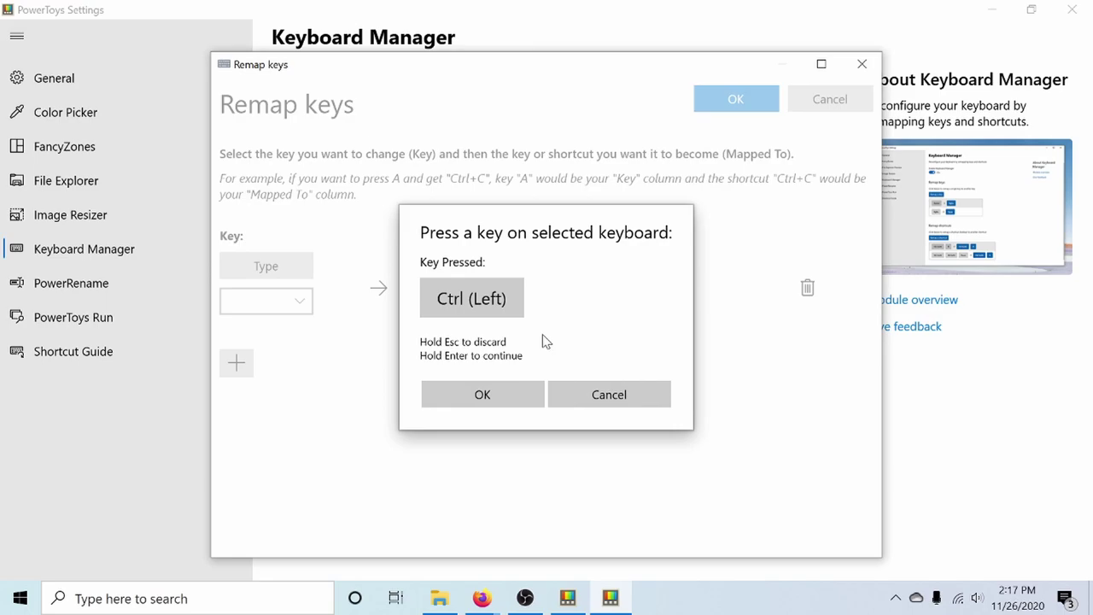
{"action": "left_click", "coordinate": [503, 392]}
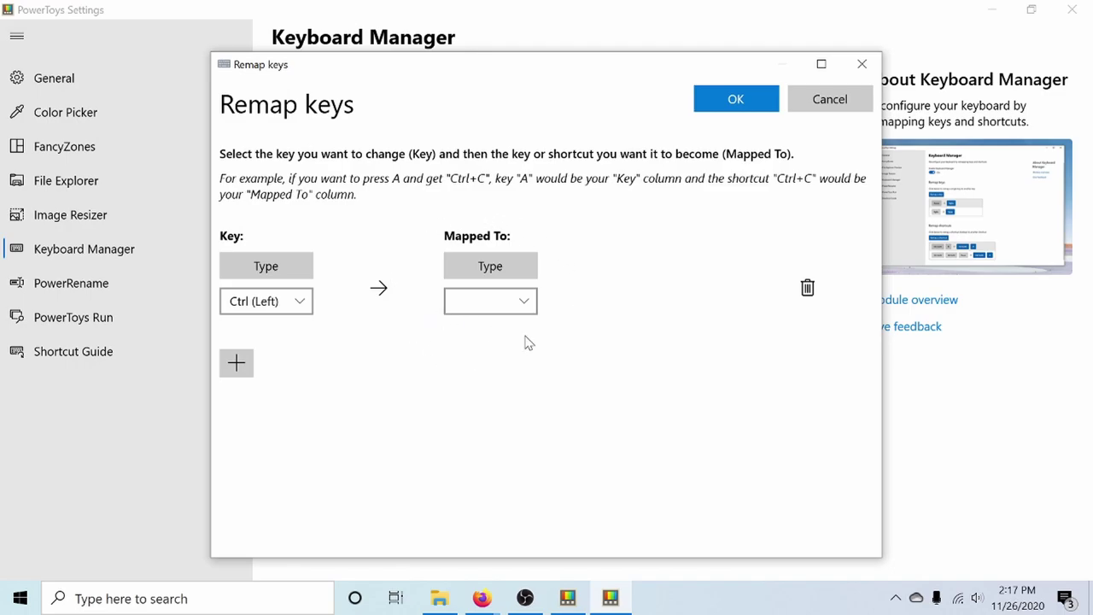
{"action": "left_click", "coordinate": [490, 266]}
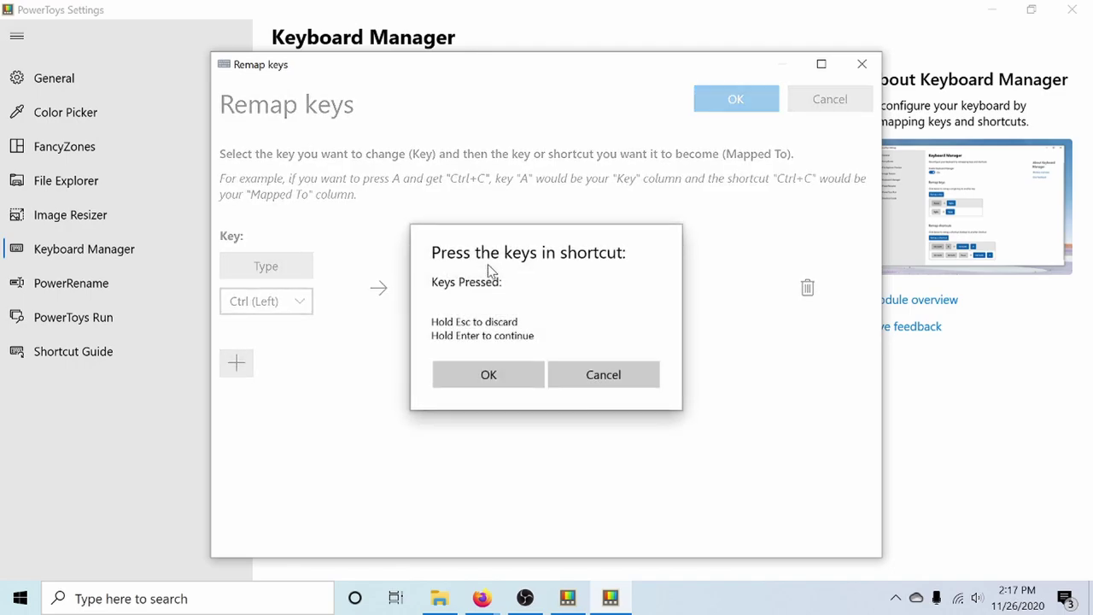
{"action": "key", "text": "alt"}
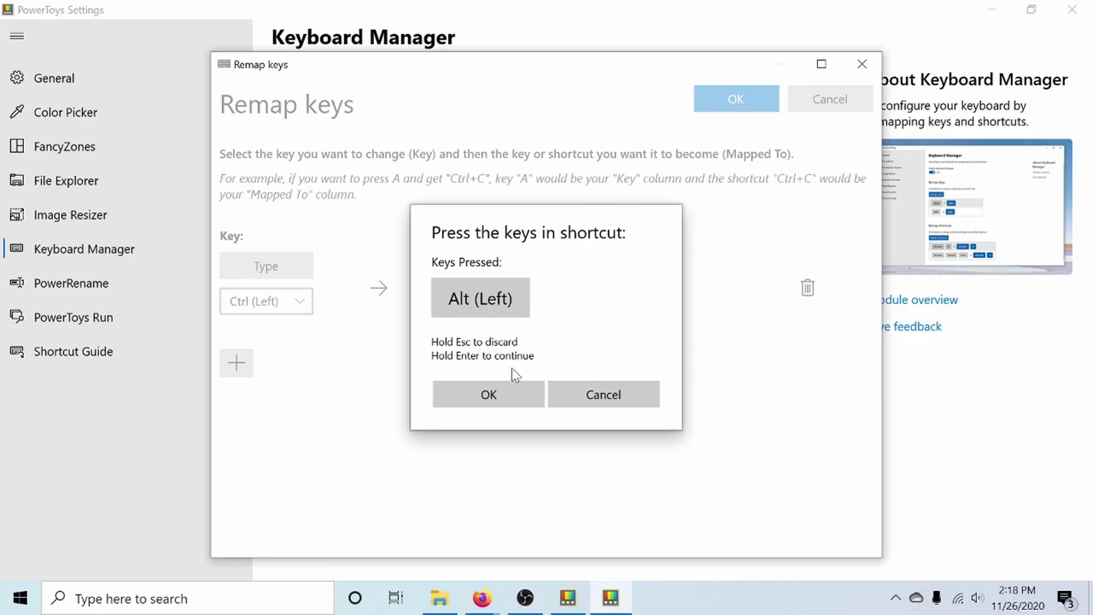
{"action": "left_click", "coordinate": [510, 398]}
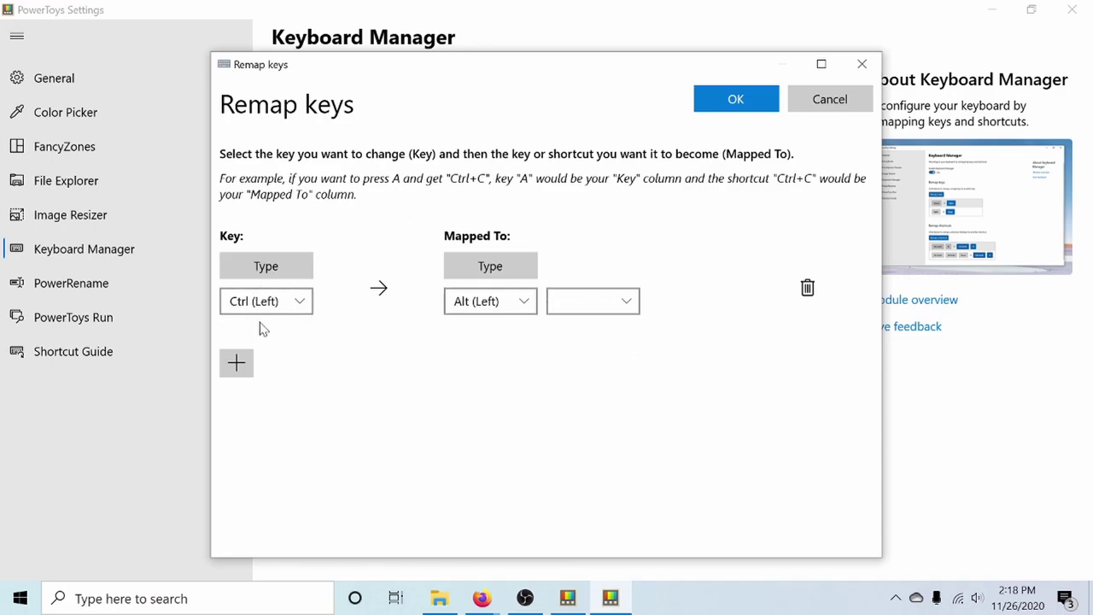
- Add a Ctrl (Right) to Alt (Right) remapping, then back out of the unassigned-keys warning
{"action": "left_click", "coordinate": [237, 363]}
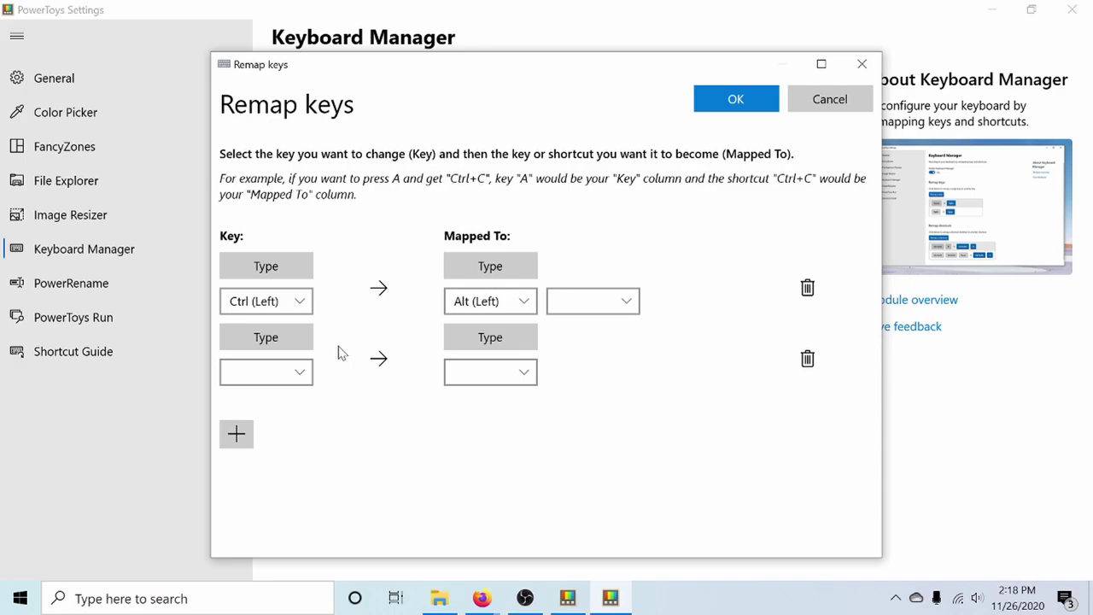
{"action": "left_click", "coordinate": [285, 340]}
{"action": "key", "text": "Control_R"}
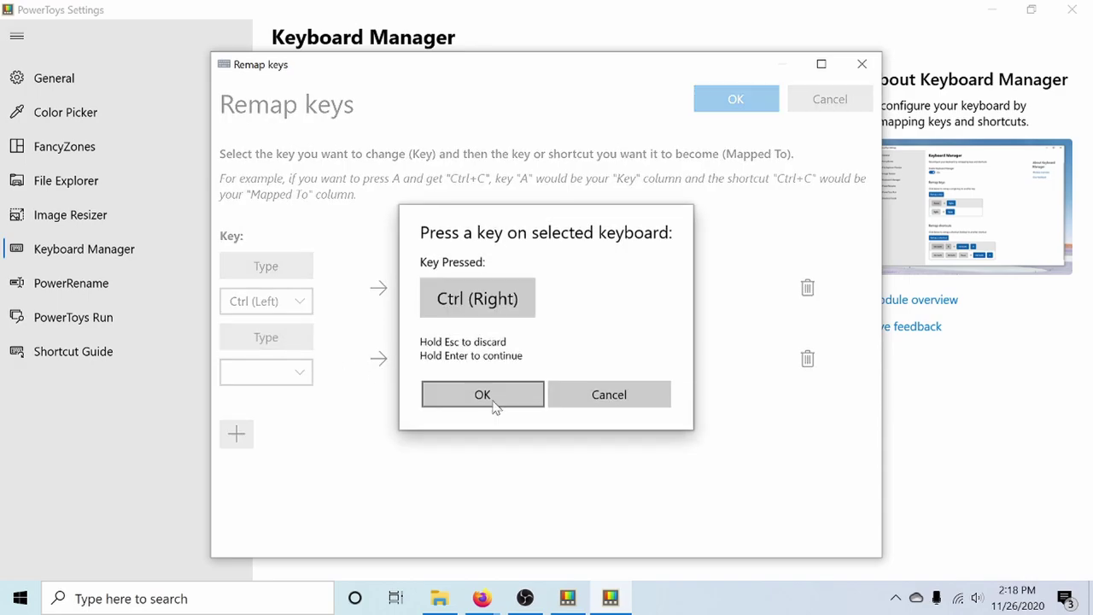
{"action": "left_click", "coordinate": [494, 401]}
{"action": "left_click", "coordinate": [495, 341]}
{"action": "key", "text": "Alt_R"}
{"action": "left_click", "coordinate": [491, 400]}
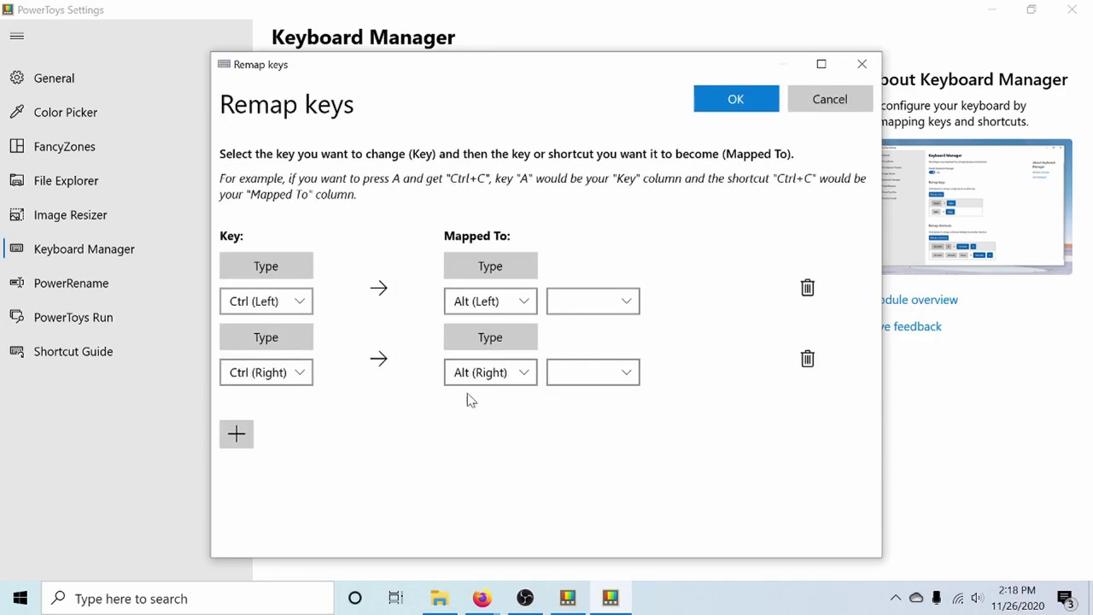
{"action": "left_click", "coordinate": [736, 99]}
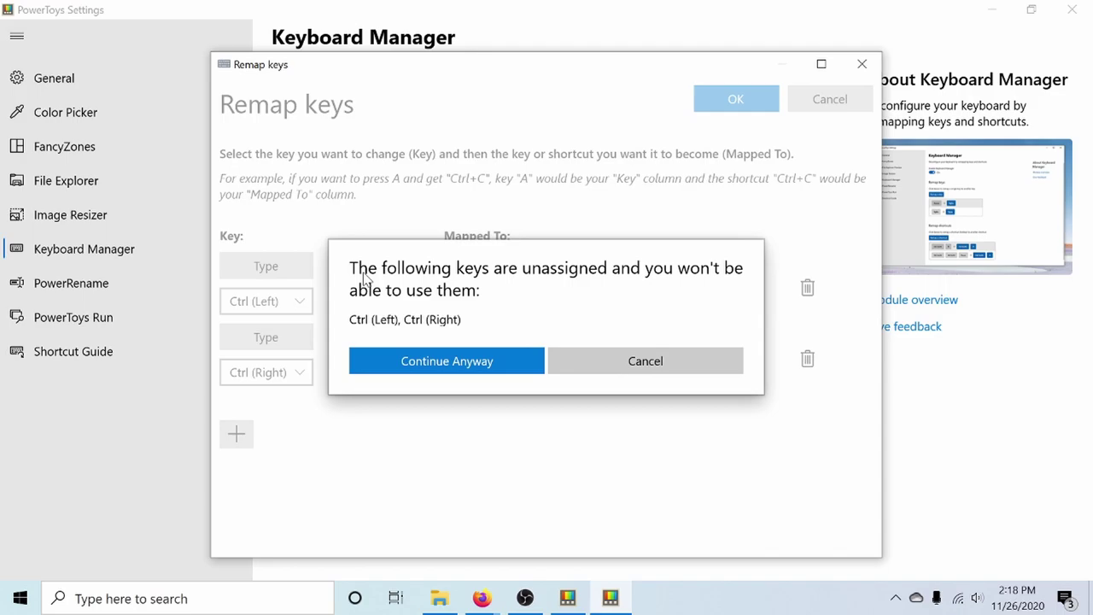
{"action": "left_click", "coordinate": [647, 361]}
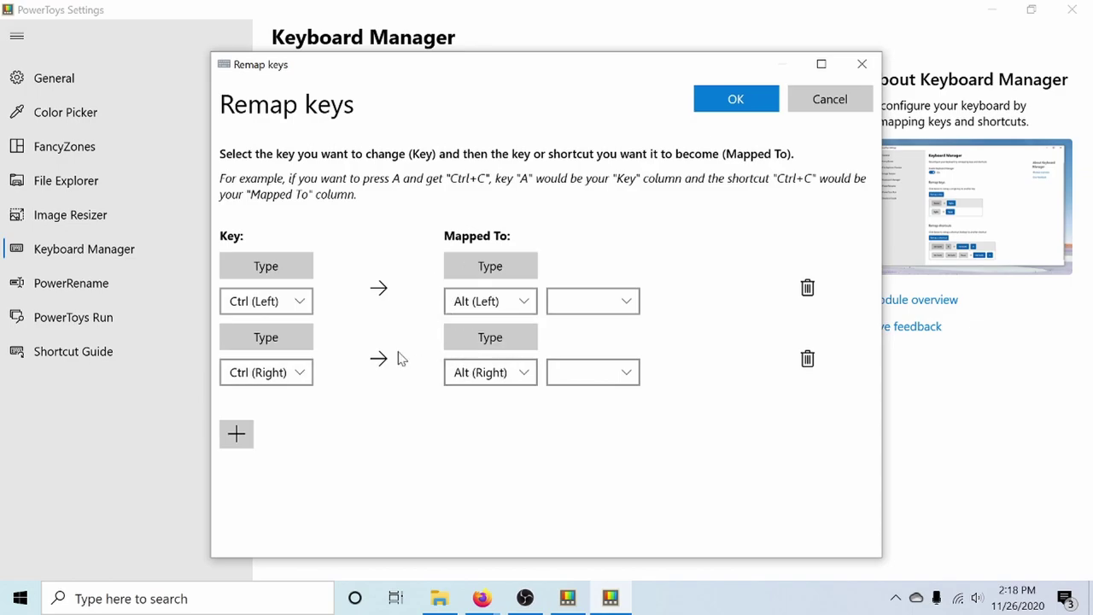
- Add a third remapping of Alt (Left) to Ctrl (Left)
{"action": "left_click", "coordinate": [237, 434]}
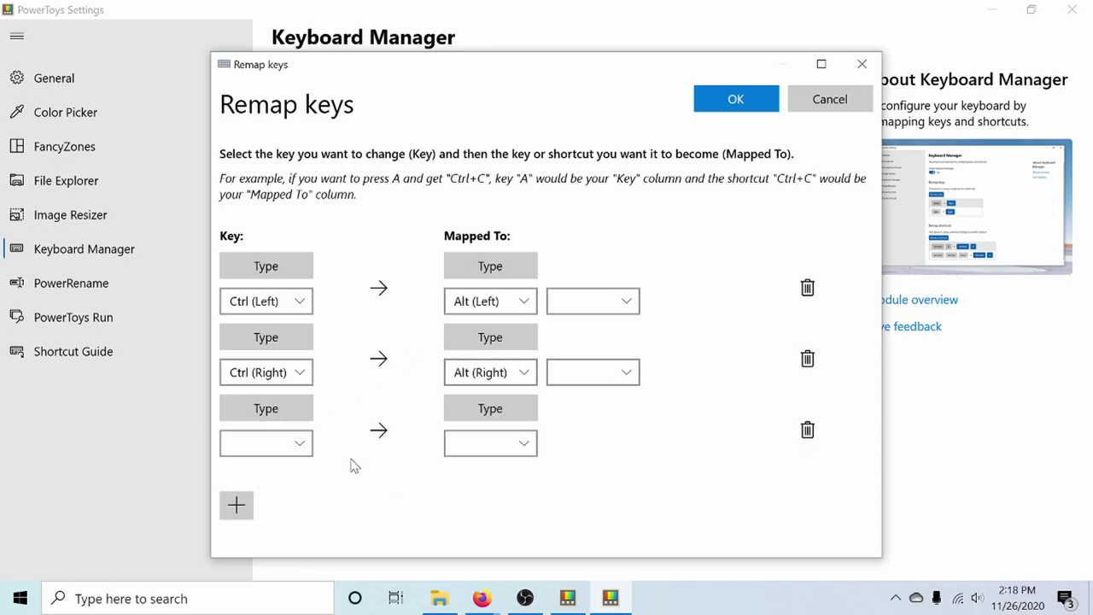
{"action": "left_click", "coordinate": [271, 408]}
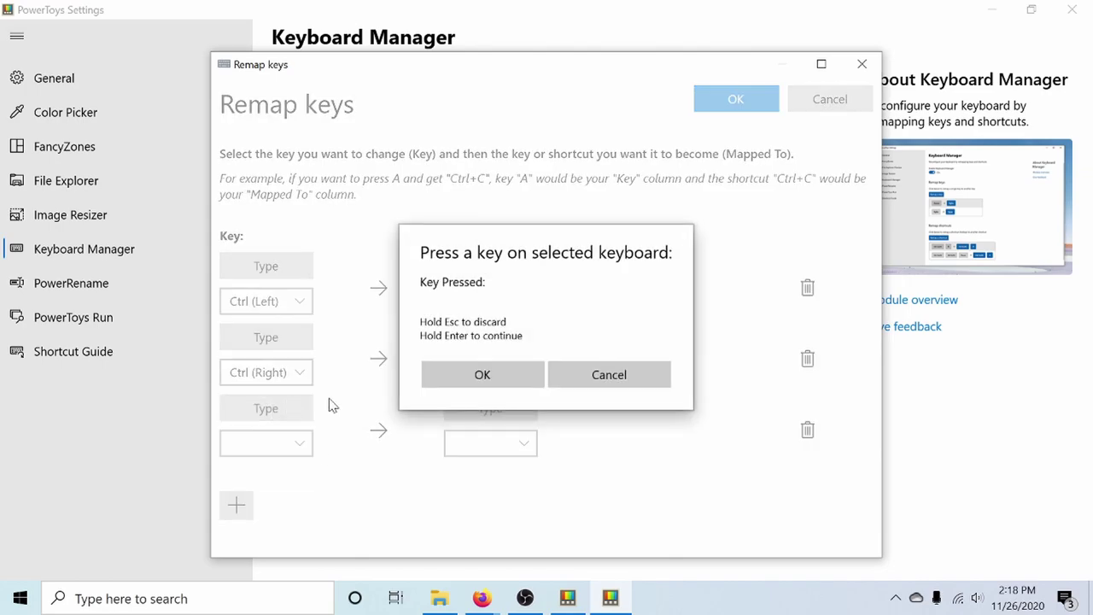
{"action": "key", "text": "alt"}
{"action": "left_click", "coordinate": [481, 395]}
{"action": "left_click", "coordinate": [487, 403]}
{"action": "key", "text": "ctrl"}
{"action": "left_click", "coordinate": [490, 397]}
- Map Alt (Right) to Ctrl (Right) and save all four remappings
{"action": "left_click", "coordinate": [237, 505]}
{"action": "left_click", "coordinate": [282, 423]}
{"action": "key", "text": "Alt_R"}
{"action": "left_click", "coordinate": [436, 406]}
{"action": "left_click", "coordinate": [491, 425]}
{"action": "key", "text": "Control_R"}
{"action": "left_click", "coordinate": [493, 398]}
{"action": "left_click", "coordinate": [720, 101]}
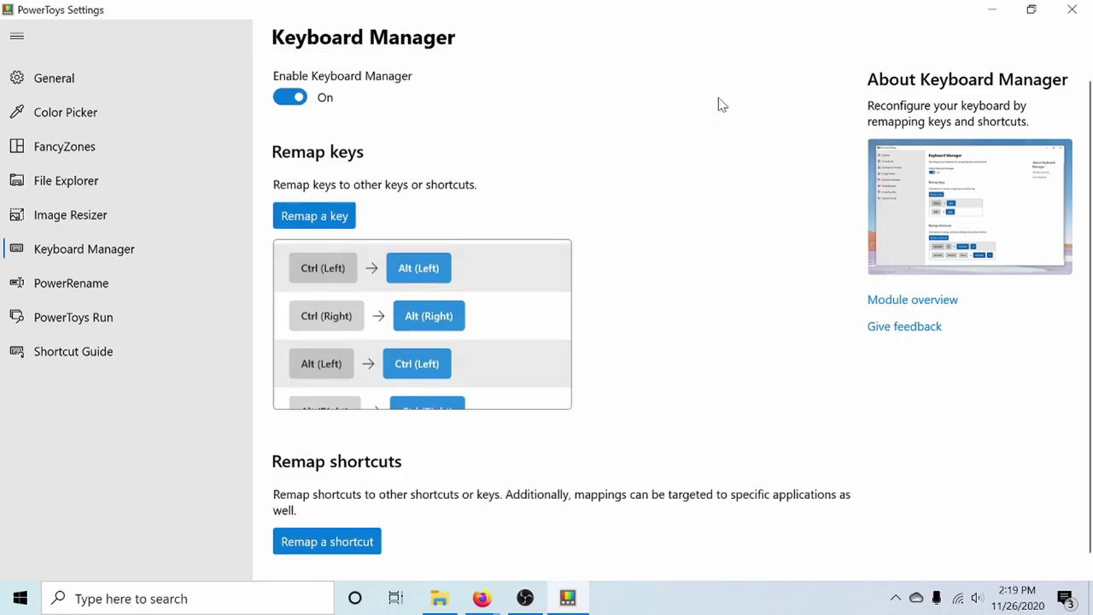
- Minimize the PowerToys Settings window to clear the desktop
{"action": "scroll", "coordinate": [537, 273], "scroll_direction": "down", "scroll_amount": 1}
{"action": "scroll", "coordinate": [521, 295], "scroll_direction": "up", "scroll_amount": 1}
{"action": "scroll", "coordinate": [520, 319], "scroll_direction": "down", "scroll_amount": 1}
{"action": "scroll", "coordinate": [494, 294], "scroll_direction": "up", "scroll_amount": 1}
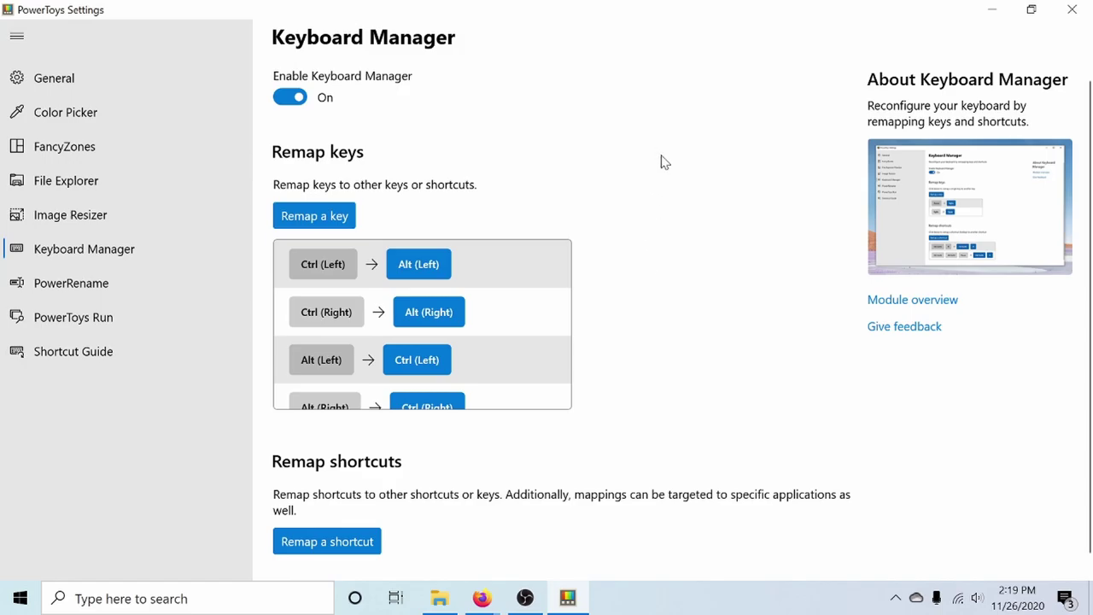
{"action": "left_click", "coordinate": [992, 9]}
- In PowerToys Run, clear the previous query, restore it with undo, then close the launcher
{"action": "key", "text": "alt+space"}
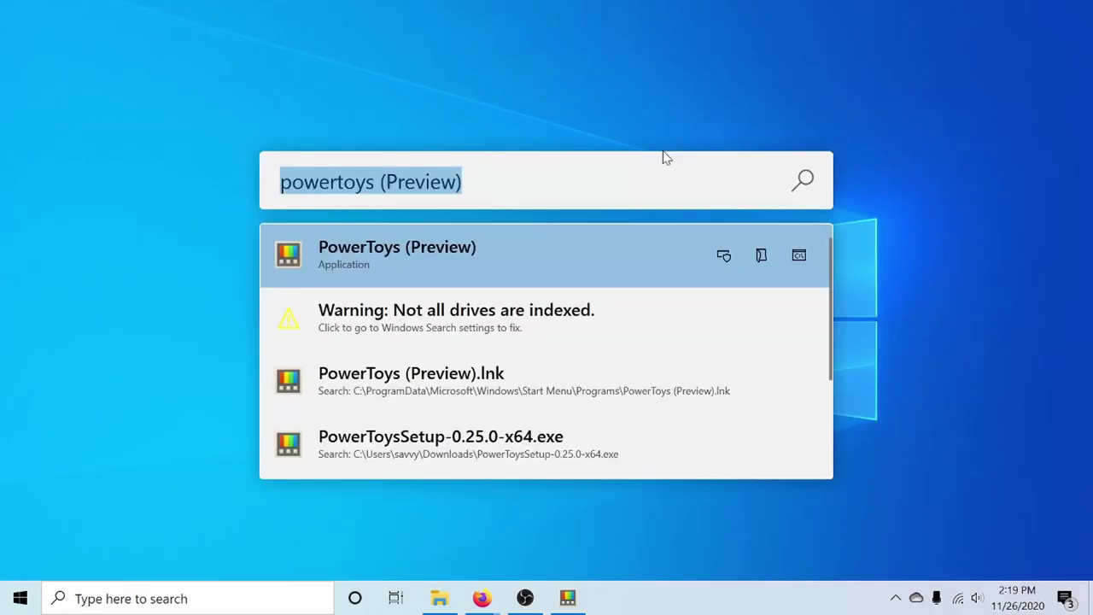
{"action": "key", "text": "End"}
{"action": "left_click_drag", "start_coordinate": [462, 182], "coordinate": [280, 207]}
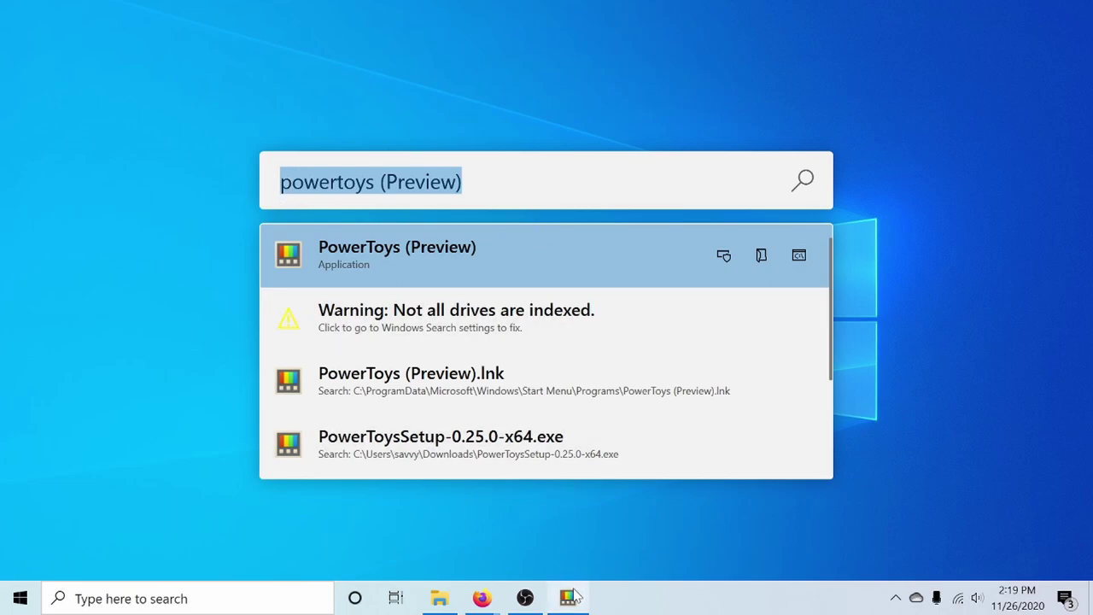
{"action": "key", "text": "BackSpace"}
{"action": "key", "text": "ctrl+z"}
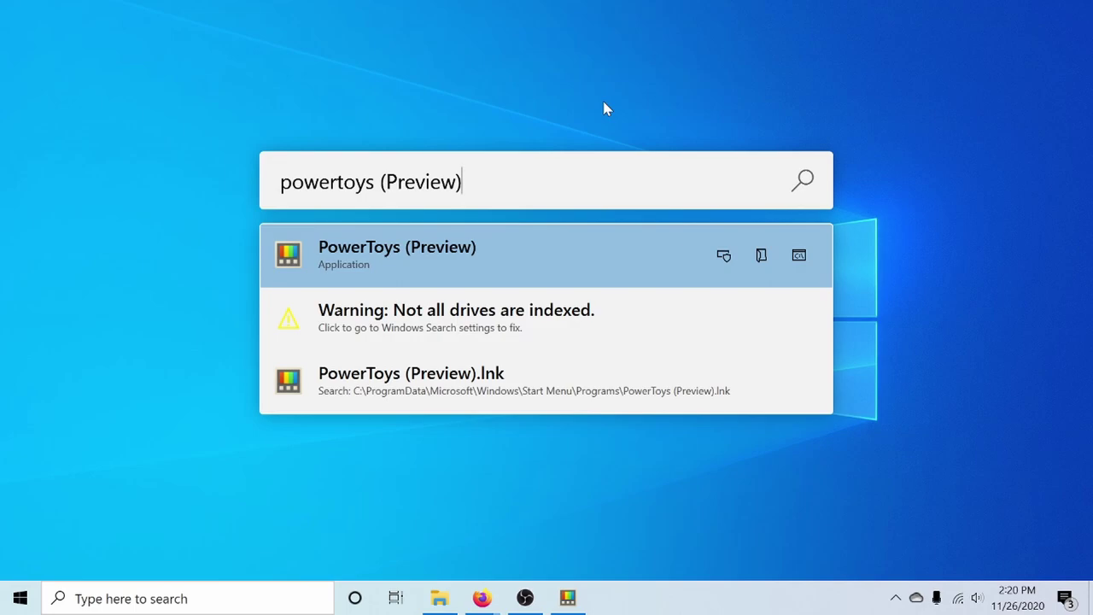
{"action": "key", "text": "Escape"}
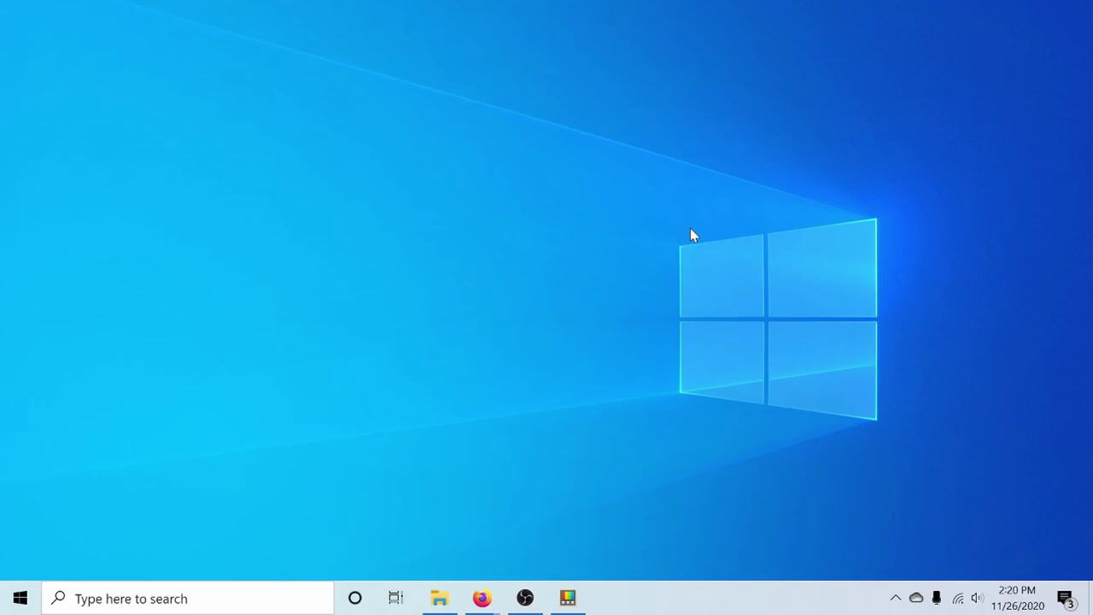
- Bring PowerToys Settings back from the taskbar and switch to the FancyZones page
{"action": "left_click", "coordinate": [568, 598]}
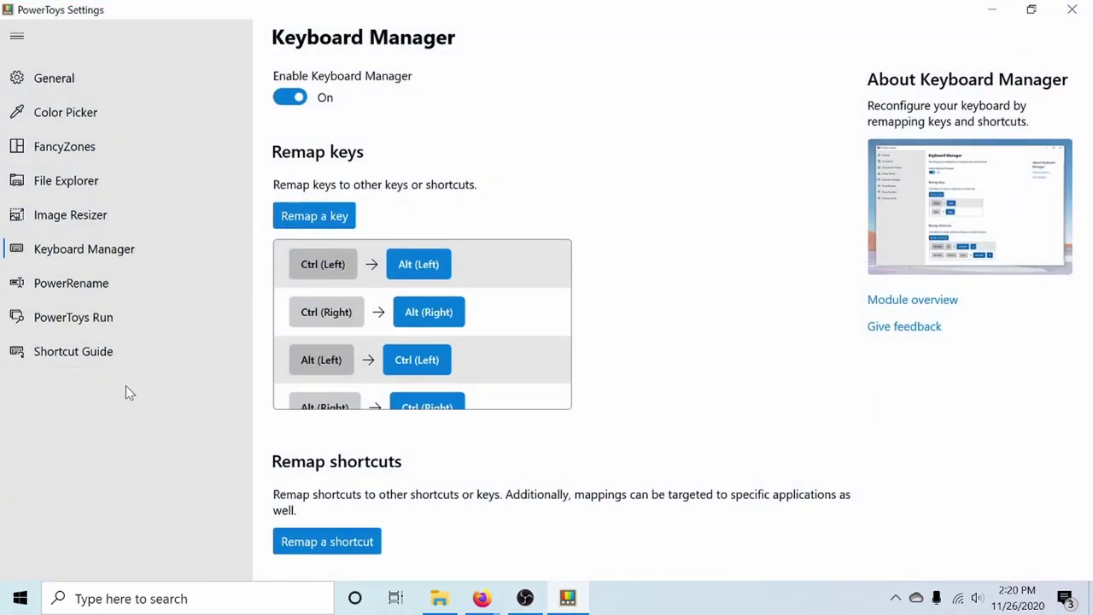
{"action": "left_click", "coordinate": [92, 147]}
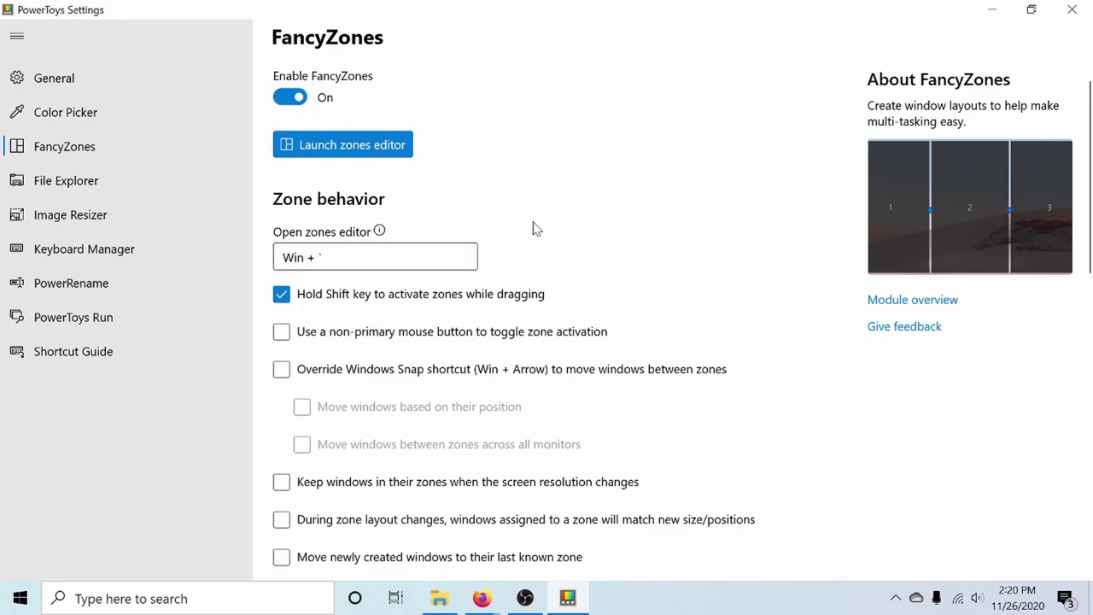
- Open the FancyZones layout editor, reposition it, and set the zone count to 2
{"action": "key", "text": "super+grave"}
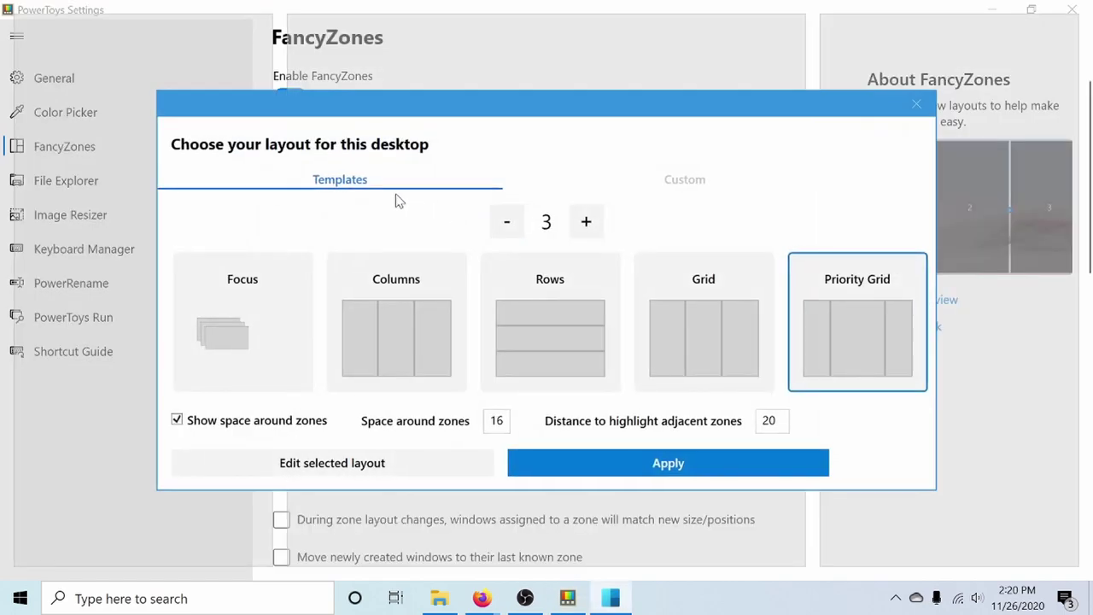
{"action": "left_click", "coordinate": [587, 221]}
{"action": "left_click", "coordinate": [586, 221]}
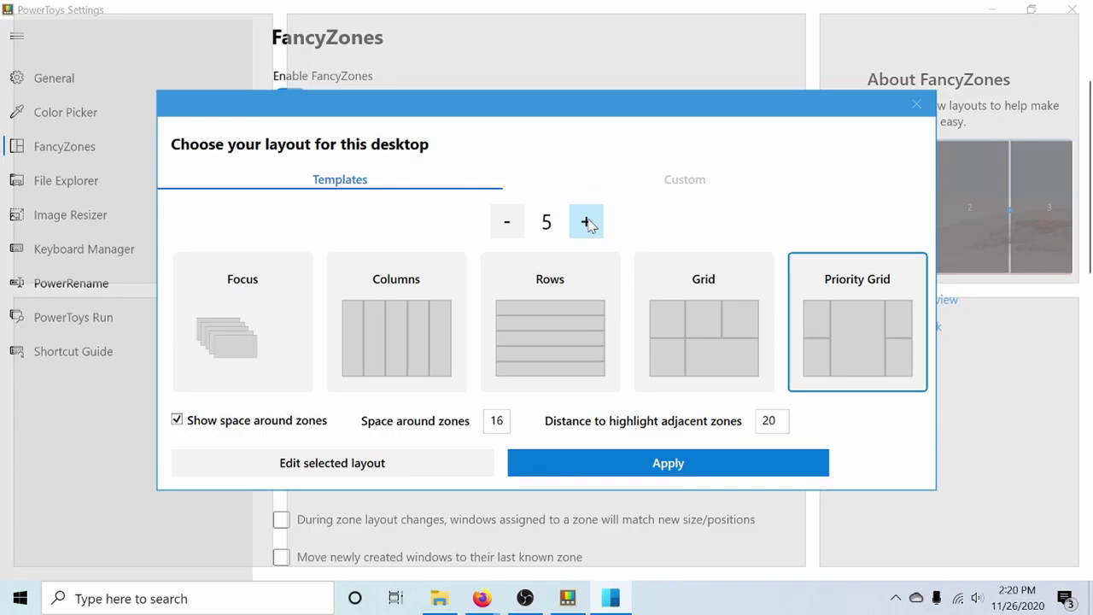
{"action": "left_click", "coordinate": [509, 223]}
{"action": "left_click", "coordinate": [509, 223]}
{"action": "left_click", "coordinate": [507, 222]}
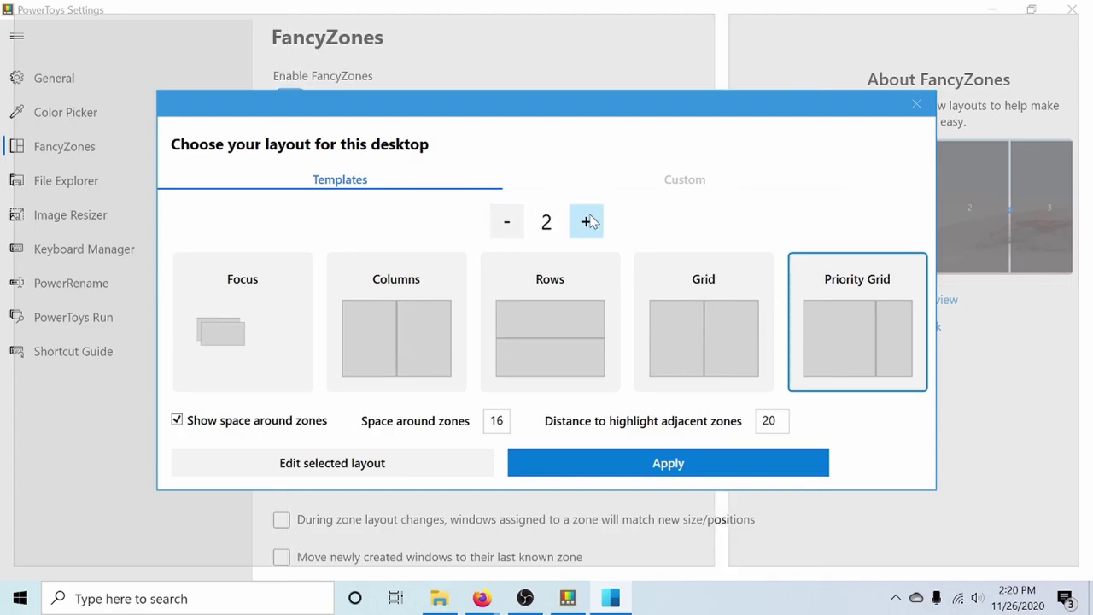
{"action": "left_click_drag", "start_coordinate": [611, 100], "coordinate": [623, 128]}
{"action": "left_click", "coordinate": [993, 9]}
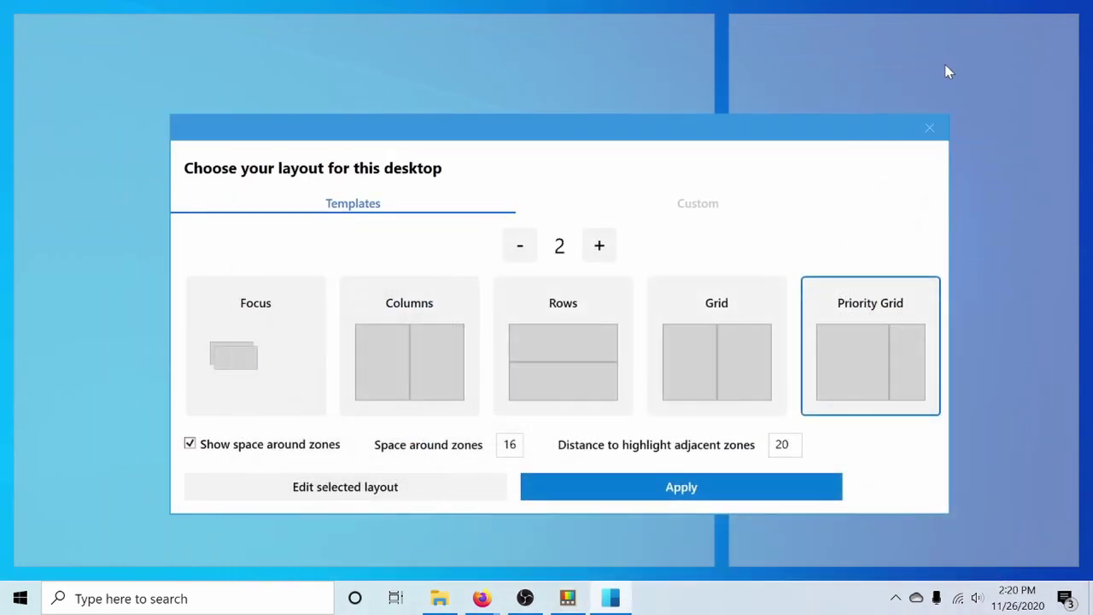
{"action": "left_click_drag", "start_coordinate": [705, 135], "coordinate": [694, 71]}
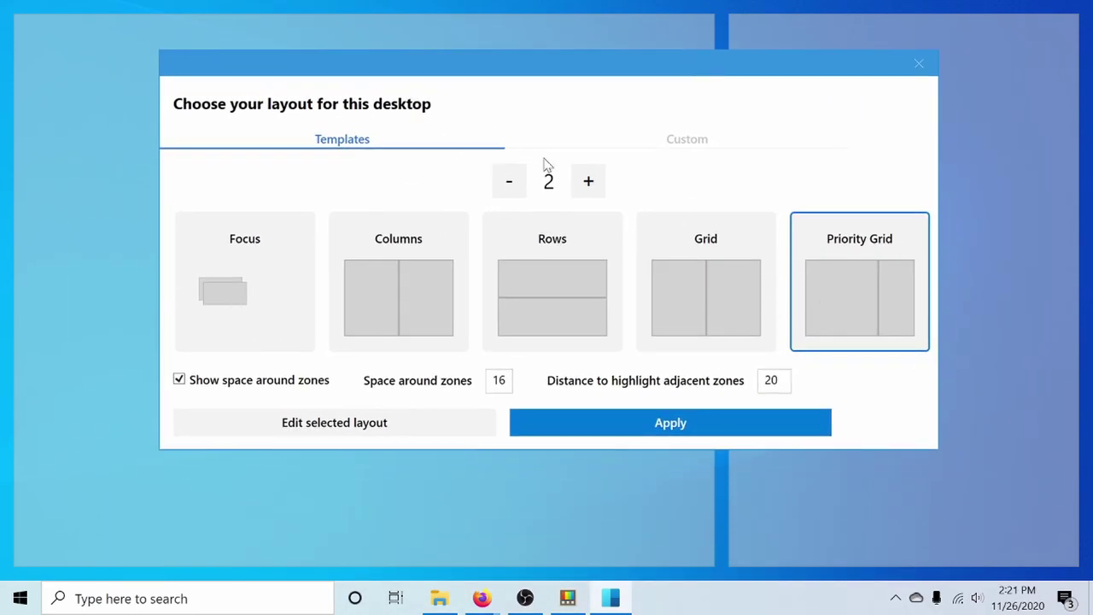
{"action": "left_click", "coordinate": [589, 181]}
{"action": "left_click", "coordinate": [515, 181]}
- Apply the Priority Grid template with 2 zones and space around zones set to 4
{"action": "left_click", "coordinate": [600, 191]}
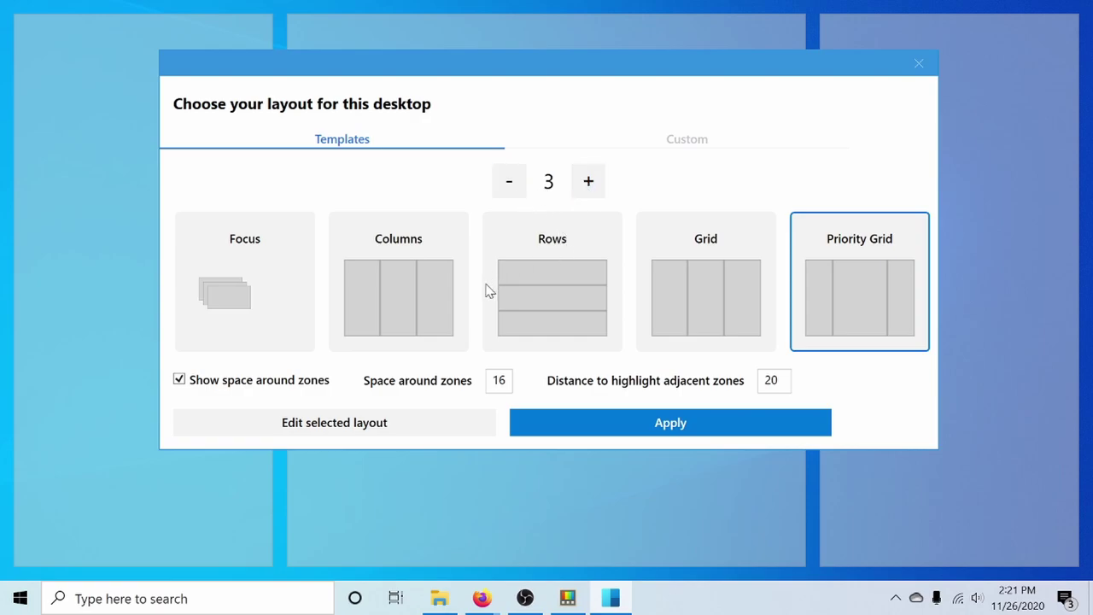
{"action": "left_click", "coordinate": [372, 296]}
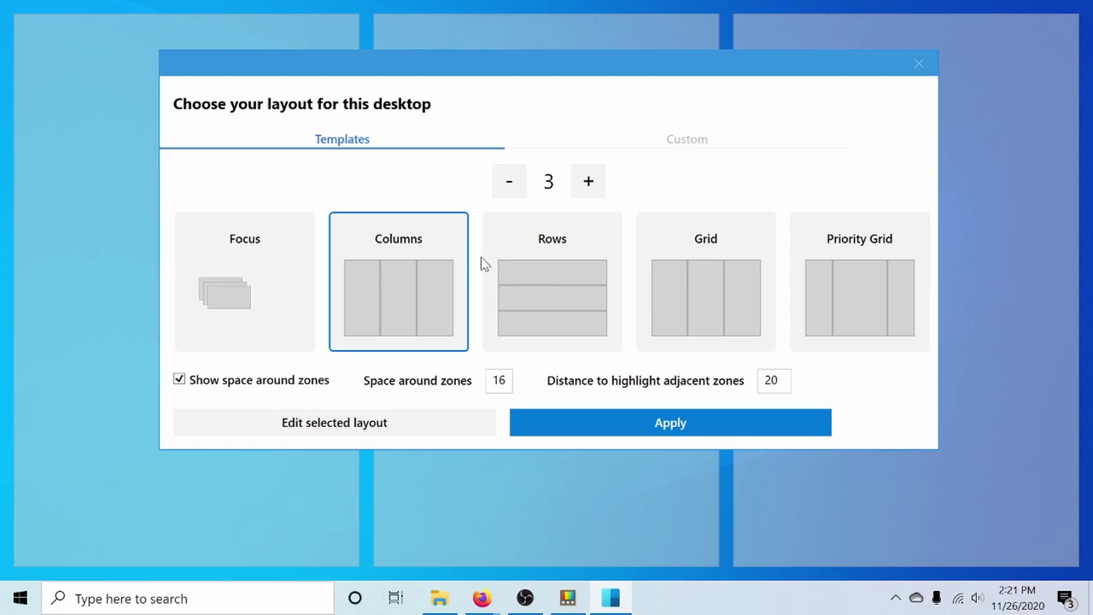
{"action": "left_click", "coordinate": [509, 181]}
{"action": "left_click", "coordinate": [877, 255]}
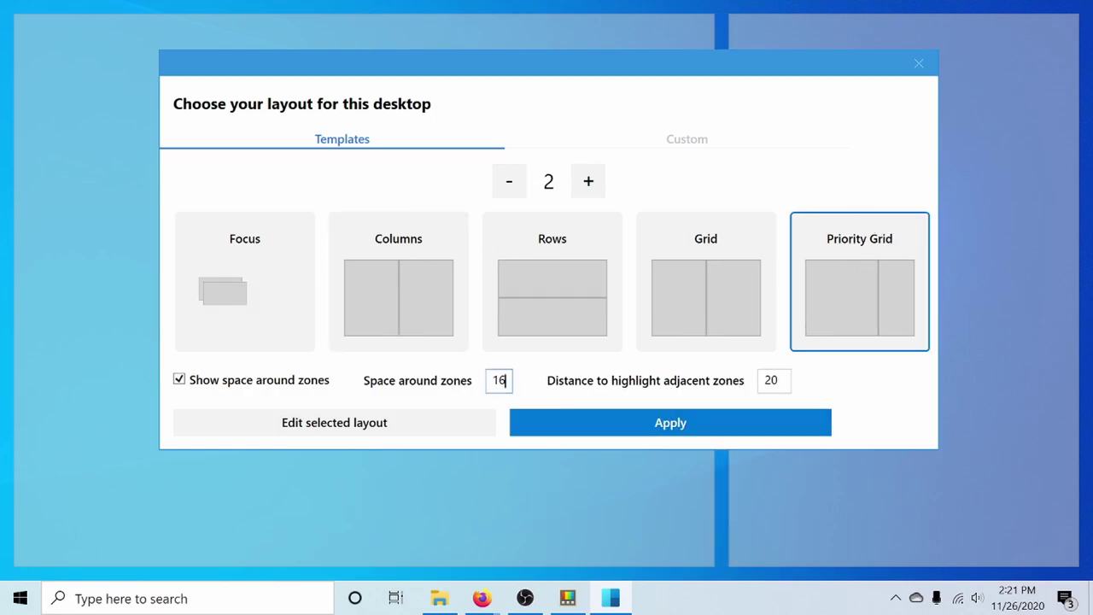
{"action": "left_click_drag", "start_coordinate": [505, 381], "coordinate": [481, 381]}
{"action": "type", "text": "4"}
{"action": "left_click", "coordinate": [765, 382]}
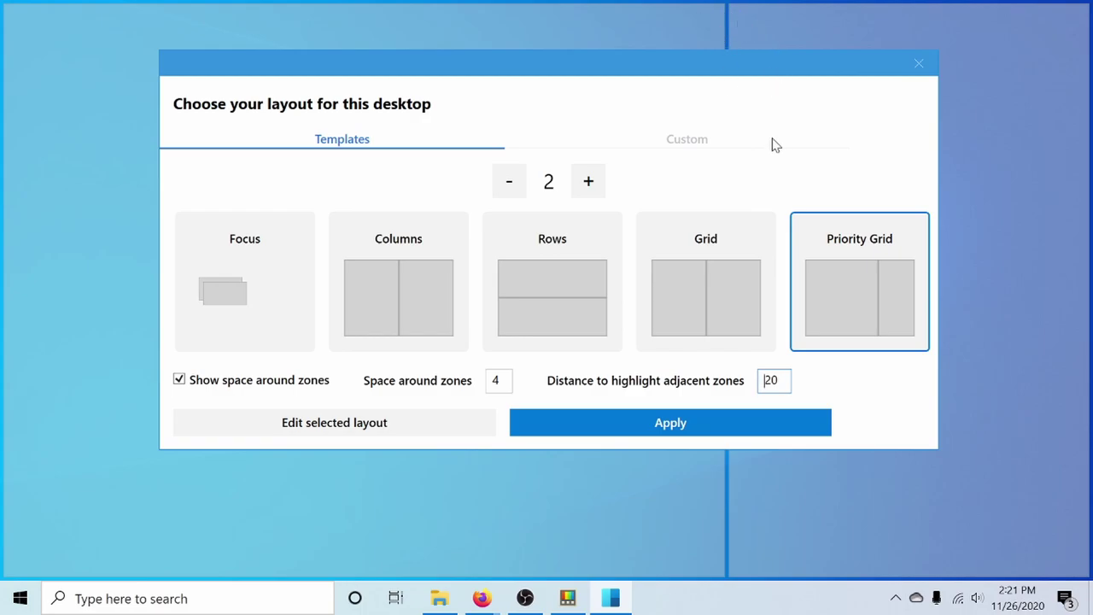
{"action": "left_click", "coordinate": [659, 424]}
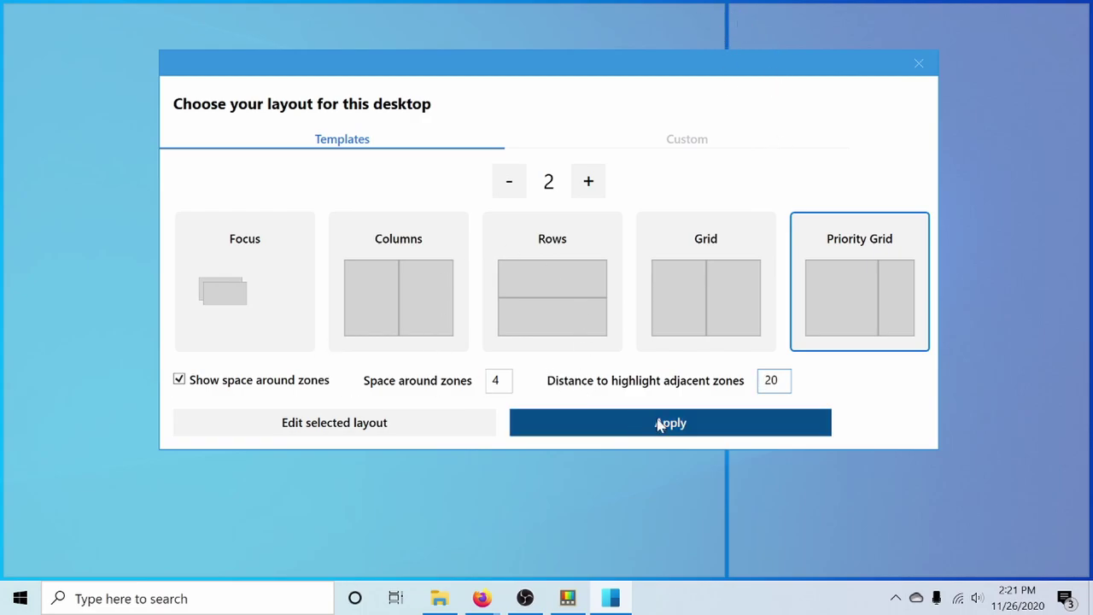
- Search for 'pow', then snap Firefox into the left zone and PowerShell into the right
{"action": "key", "text": "super+s"}
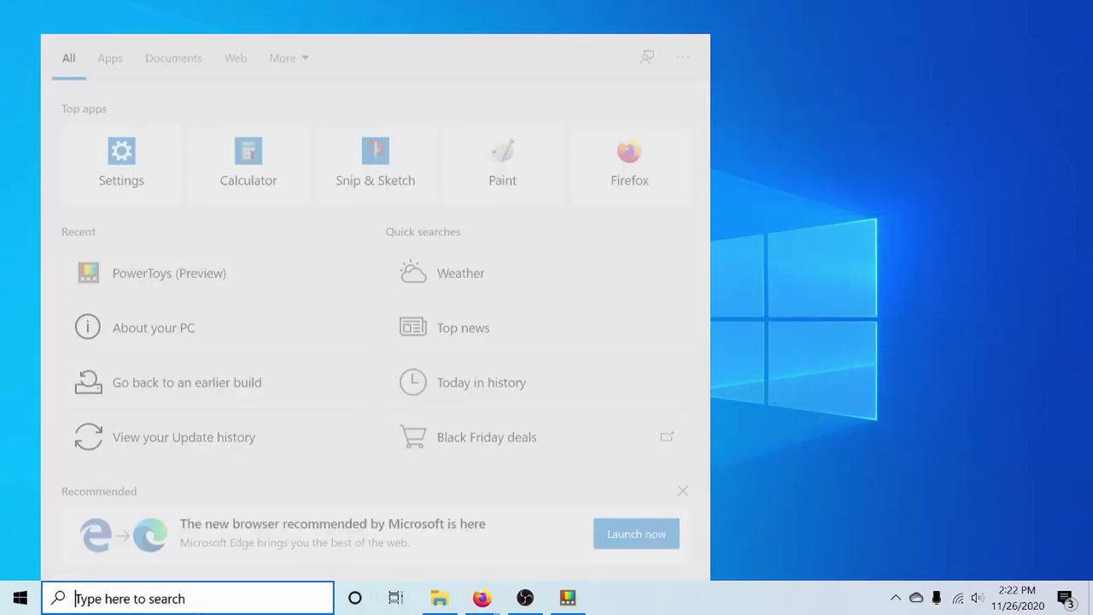
{"action": "type", "text": "pow"}
{"action": "key", "text": "Escape"}
{"action": "left_click", "coordinate": [224, 598]}
{"action": "type", "text": "pow"}
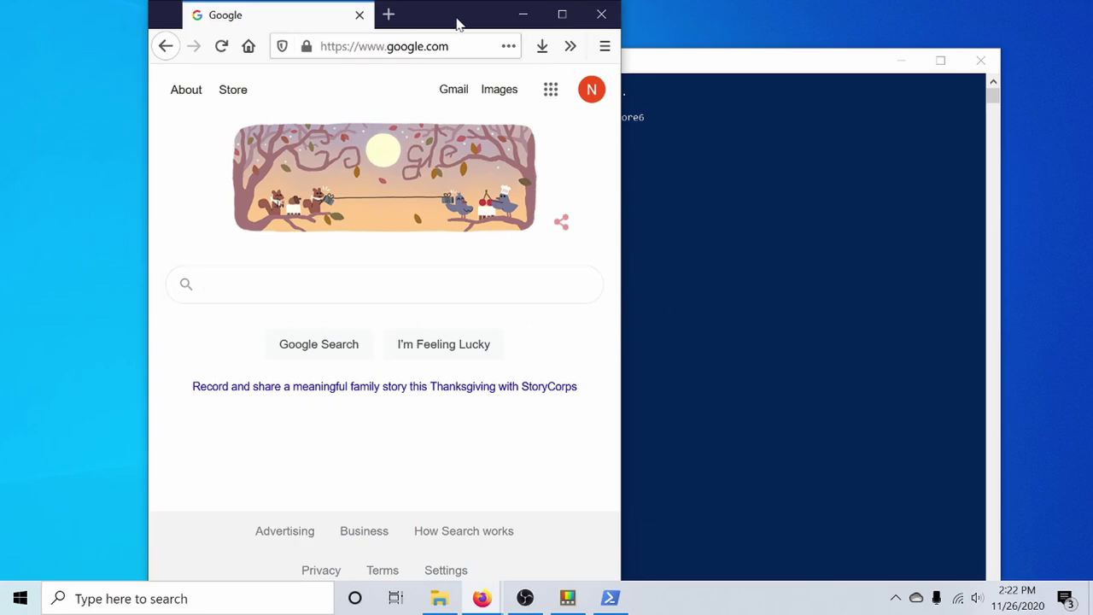
{"action": "left_click_drag", "start_coordinate": [457, 24], "coordinate": [332, 58]}
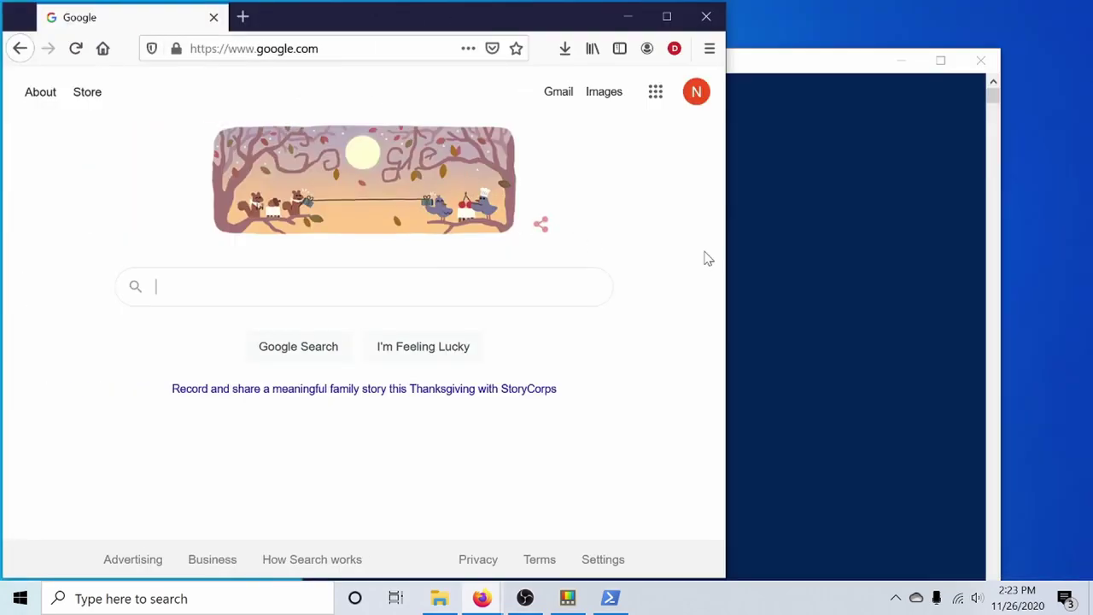
{"action": "left_click_drag", "start_coordinate": [778, 58], "coordinate": [874, 132]}
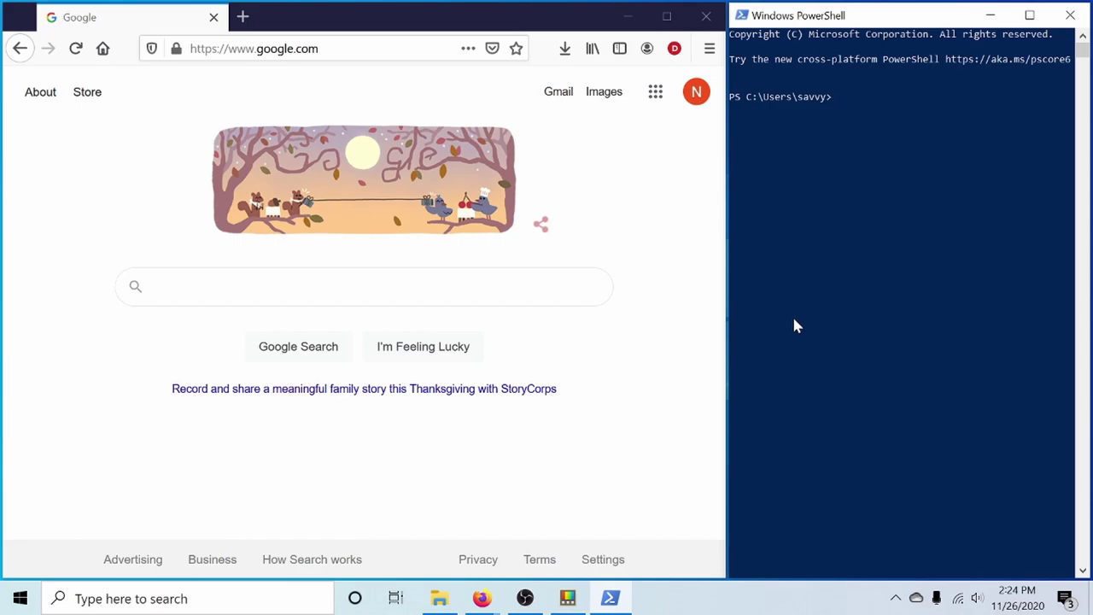
{"action": "key", "text": "shift+Right"}
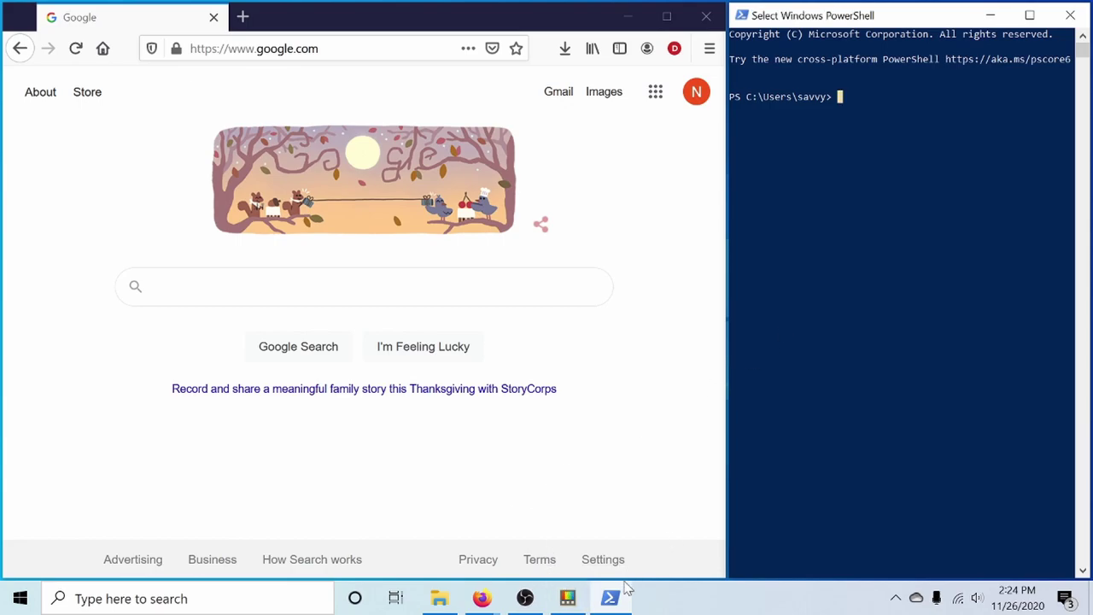
{"action": "left_click", "coordinate": [611, 598]}
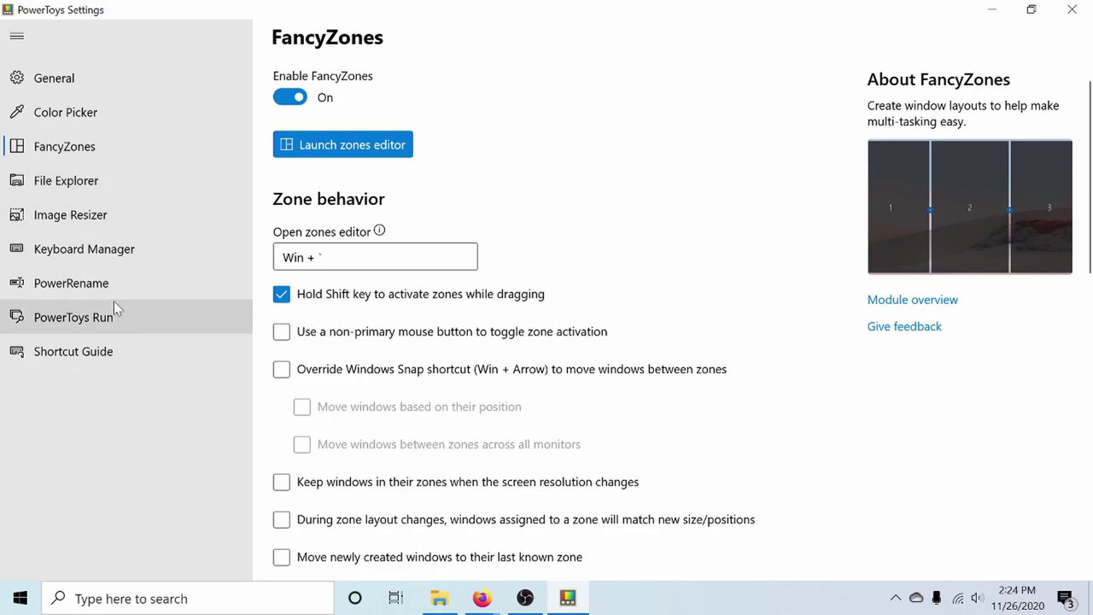
{"action": "left_click", "coordinate": [77, 116]}
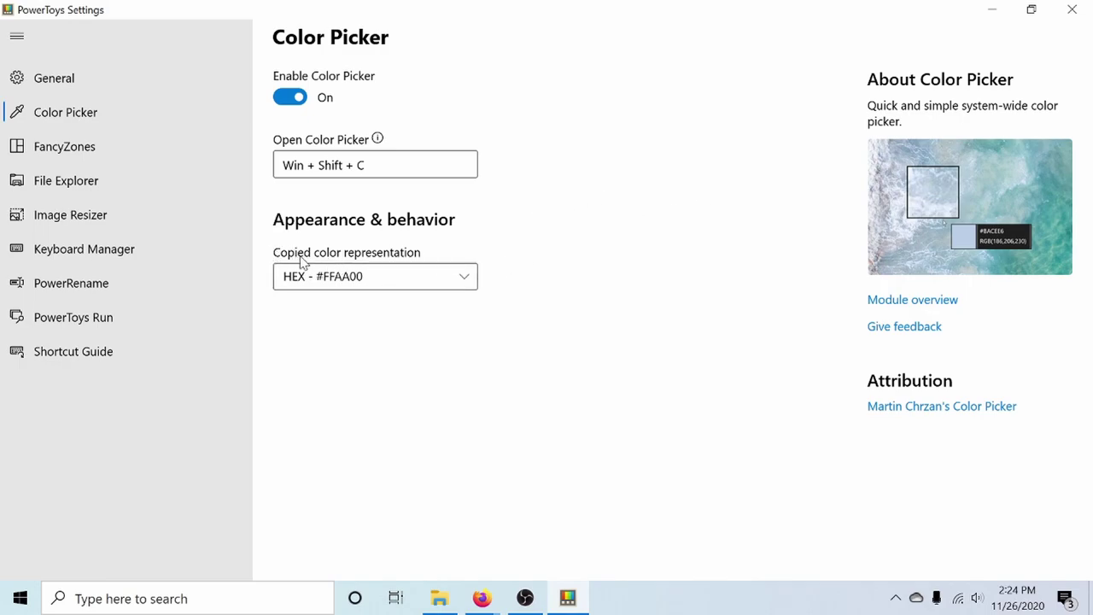
{"action": "left_click", "coordinate": [476, 281]}
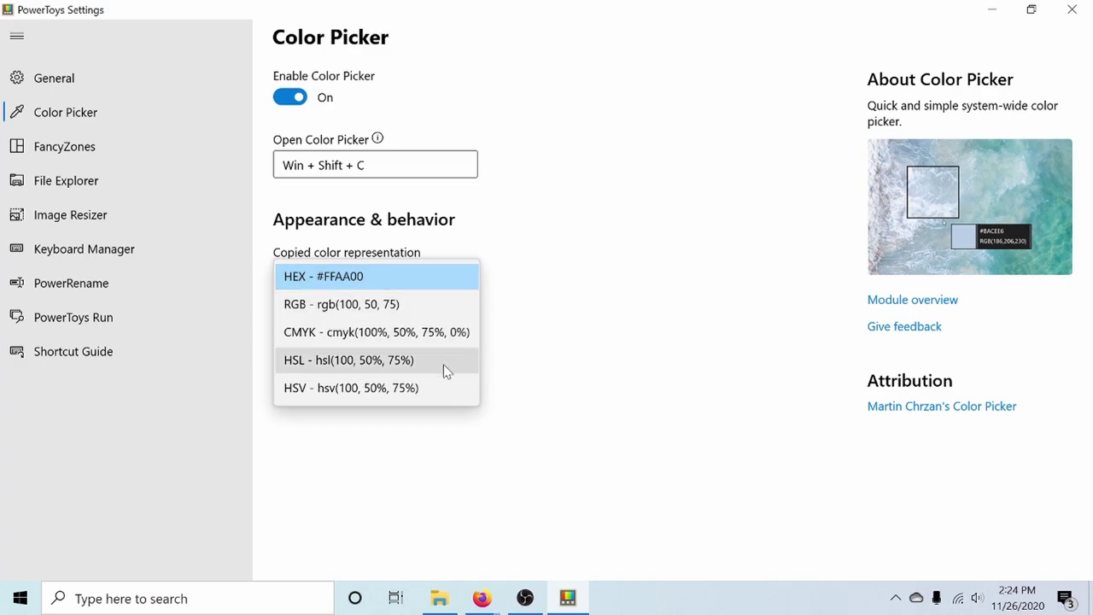
{"action": "left_click", "coordinate": [421, 279]}
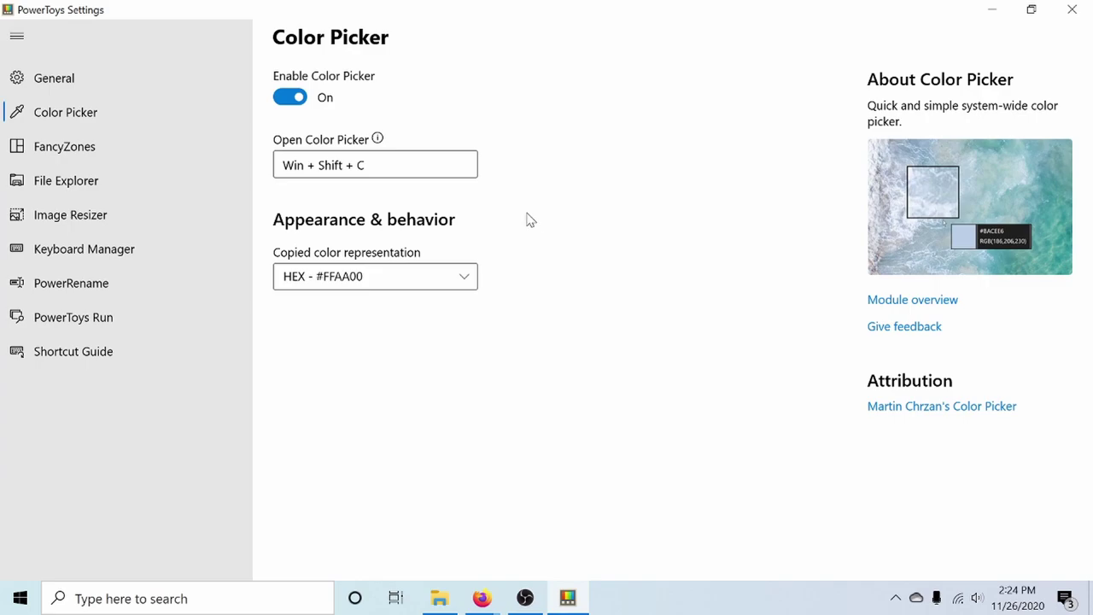
- Pick white with Color Picker, then restore the Settings window and make it narrower
{"action": "key", "text": "super+shift+c"}
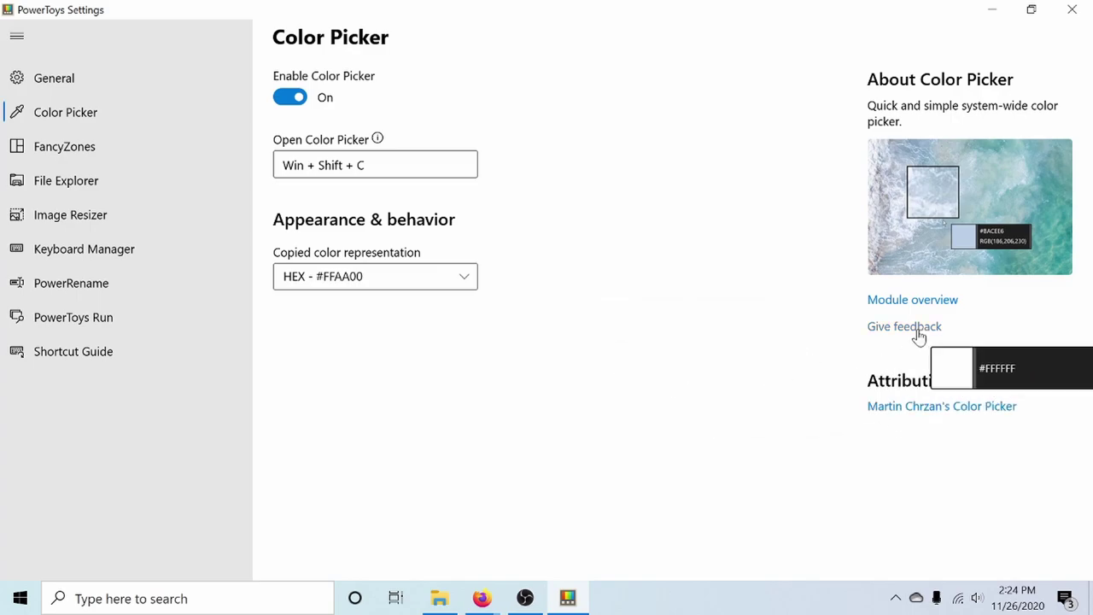
{"action": "left_click", "coordinate": [1029, 9]}
{"action": "left_click", "coordinate": [1030, 9]}
{"action": "left_click", "coordinate": [946, 33]}
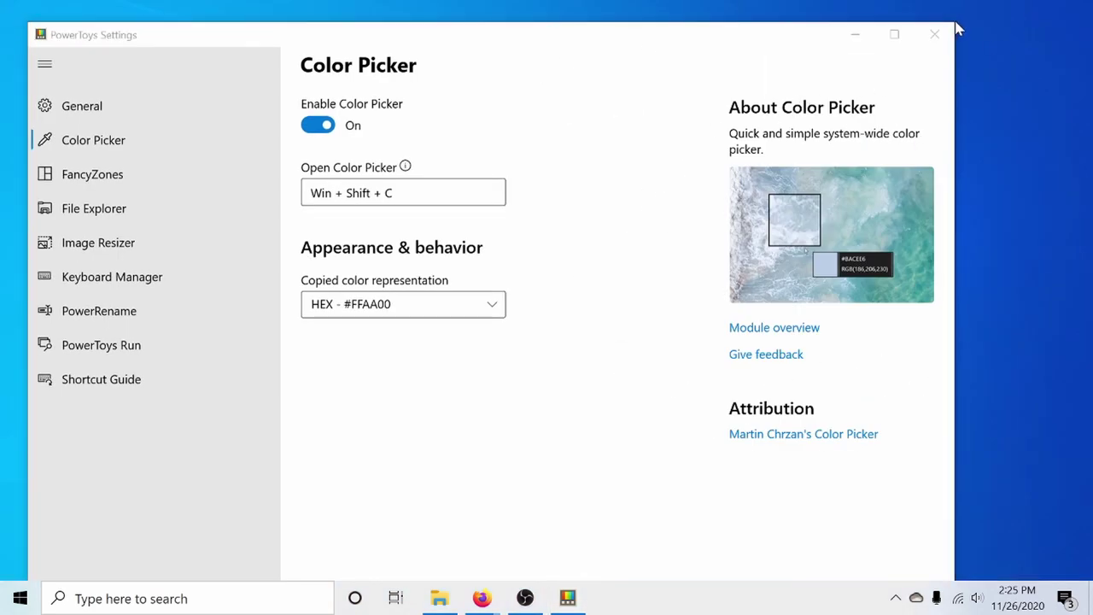
{"action": "left_click_drag", "start_coordinate": [953, 54], "coordinate": [585, 89]}
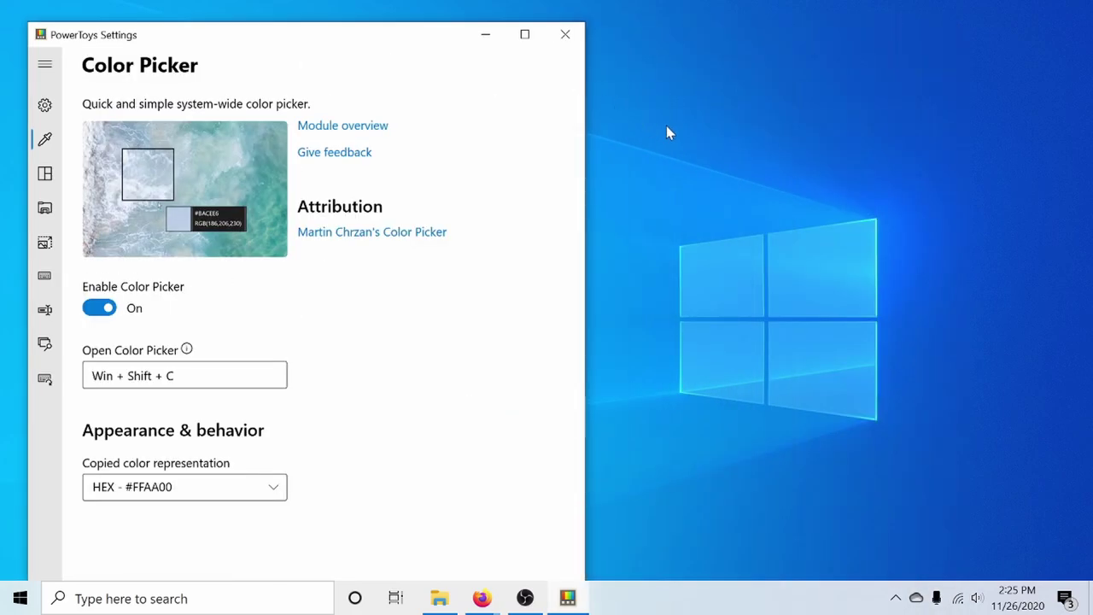
- Pick light grey #E5E5E5, re-maximize Settings, and turn Color Picker off
{"action": "key", "text": "super+shift+c"}
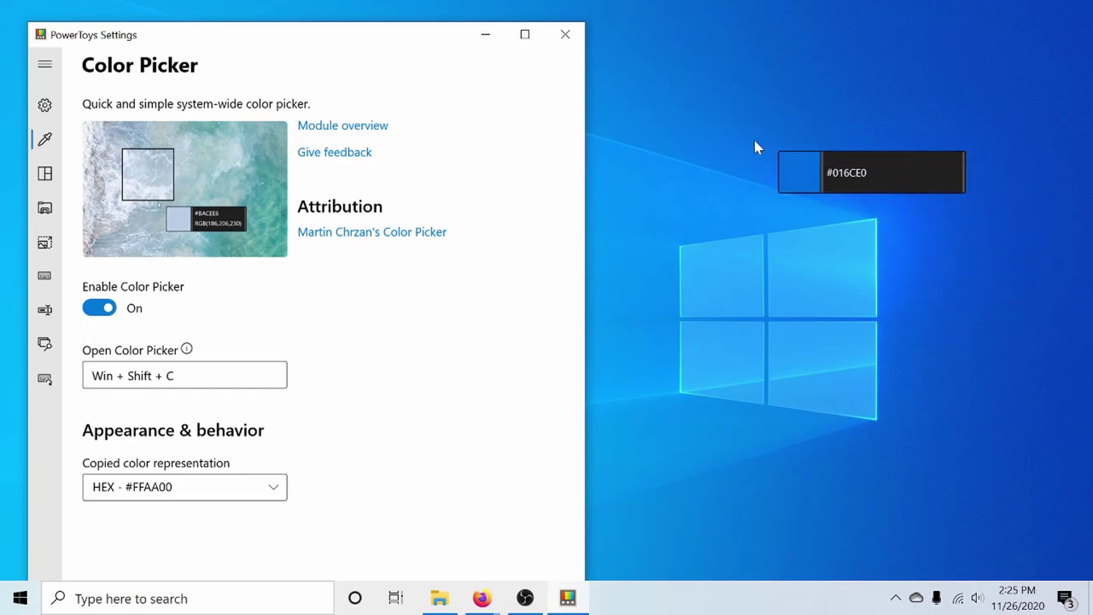
{"action": "left_click", "coordinate": [520, 35]}
{"action": "left_click", "coordinate": [533, 35]}
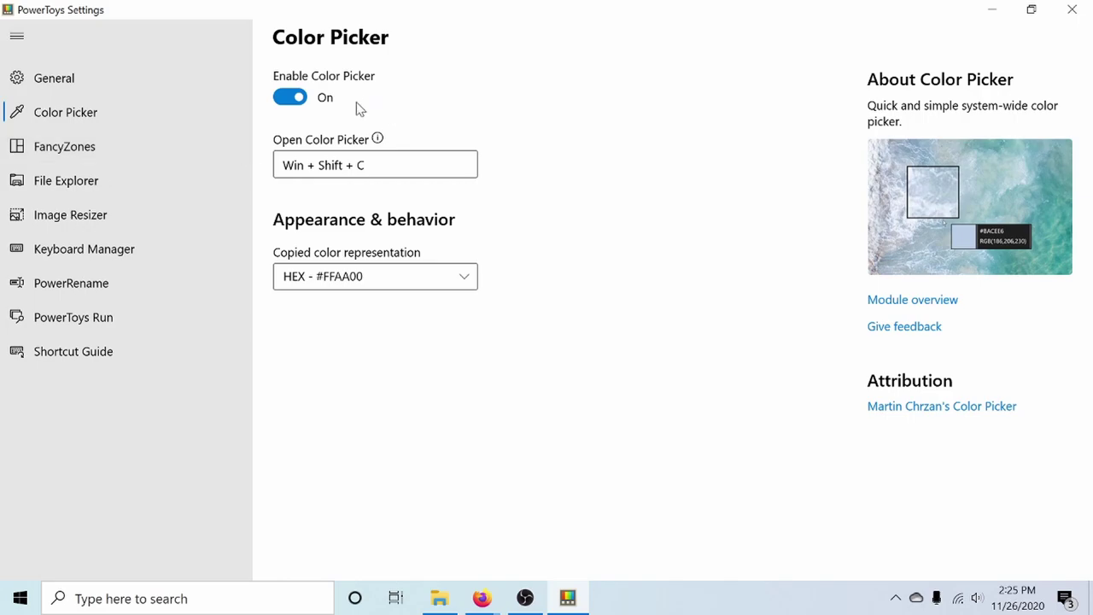
{"action": "left_click", "coordinate": [298, 99]}
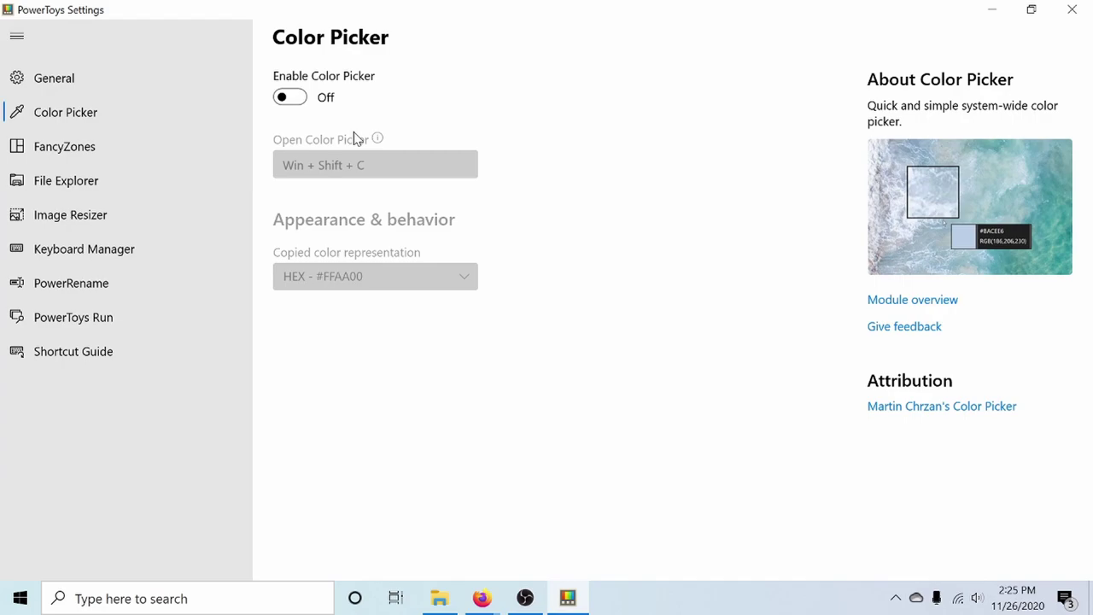
{"action": "left_click", "coordinate": [251, 150]}
- Pass through the File Explorer preview settings to reach the Image Resizer presets
{"action": "left_click", "coordinate": [243, 180]}
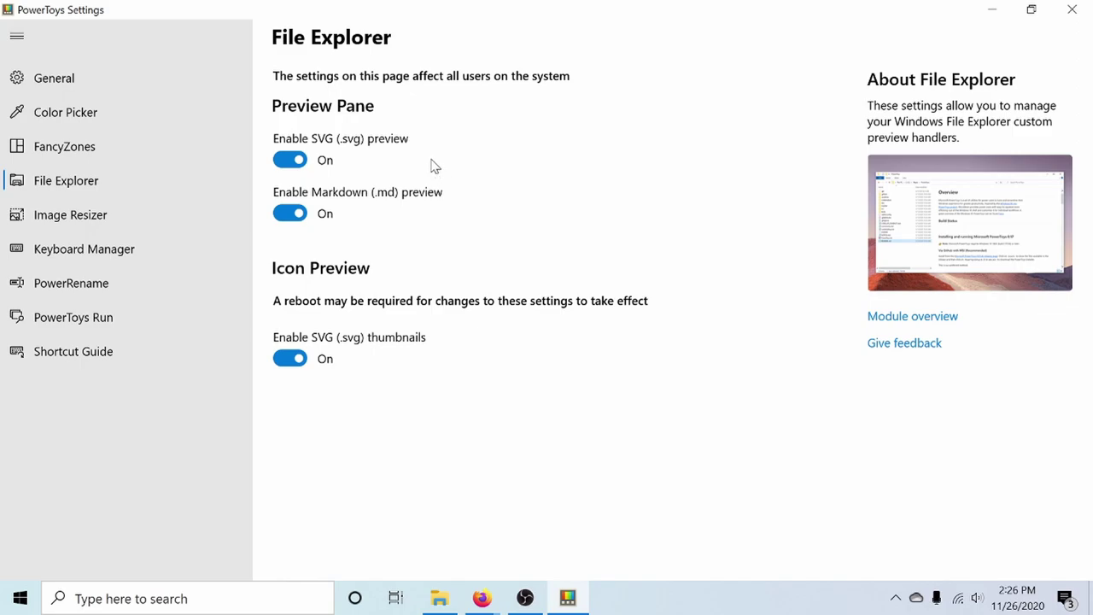
{"action": "left_click", "coordinate": [138, 215]}
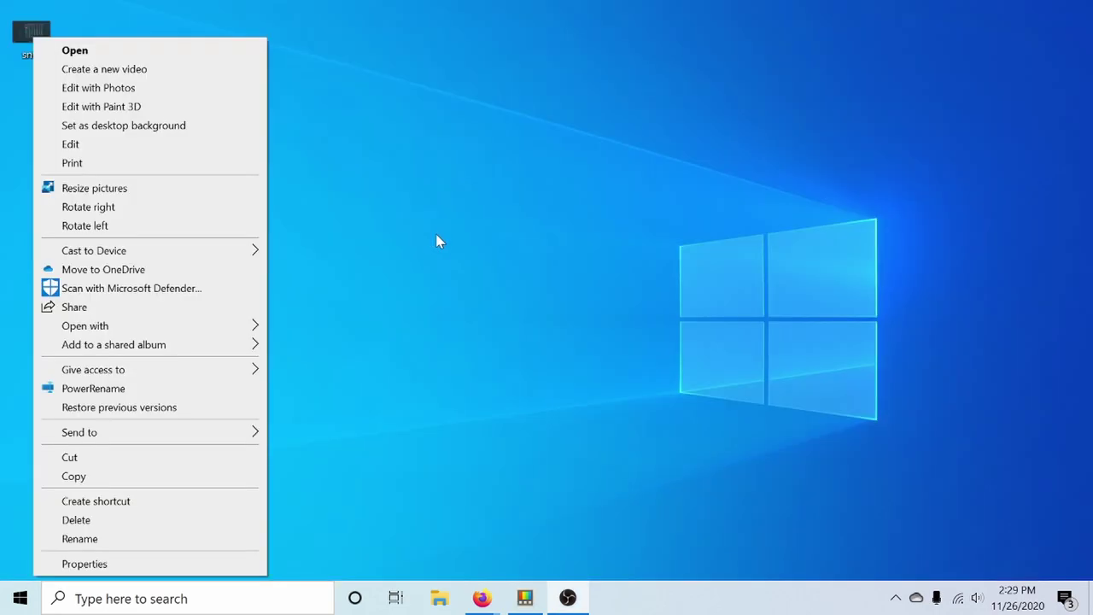
- Resize the snip picture with a Custom size of 1280 × 720
{"action": "left_click", "coordinate": [155, 192]}
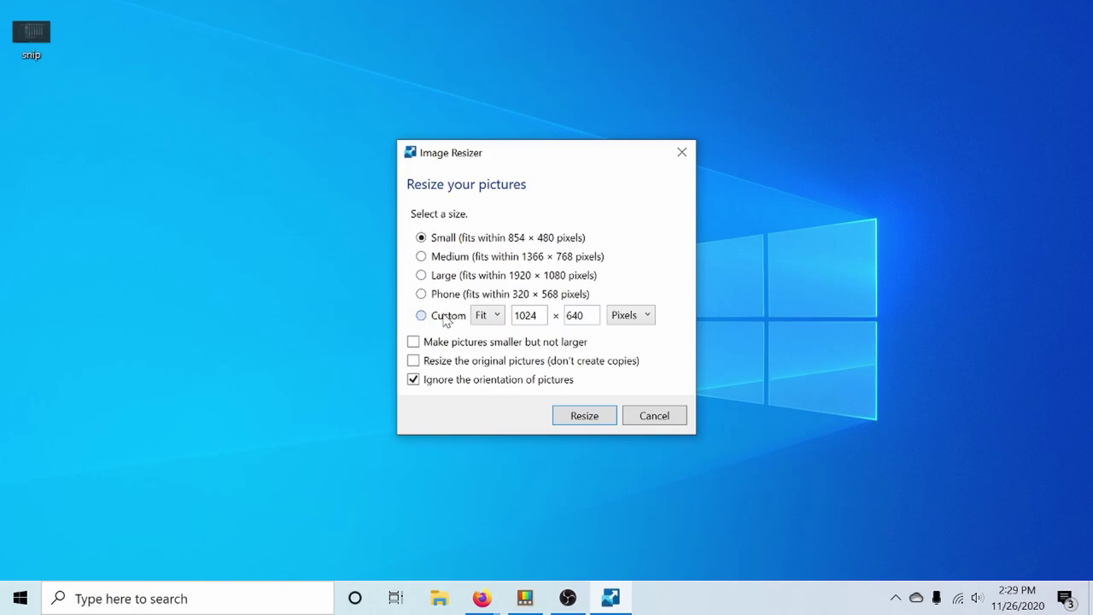
{"action": "left_click", "coordinate": [444, 318]}
{"action": "left_click_drag", "start_coordinate": [545, 318], "coordinate": [513, 315]}
{"action": "type", "text": "1"}
{"action": "left_click", "coordinate": [569, 315]}
{"action": "type", "text": "720"}
{"action": "left_click", "coordinate": [587, 415]}
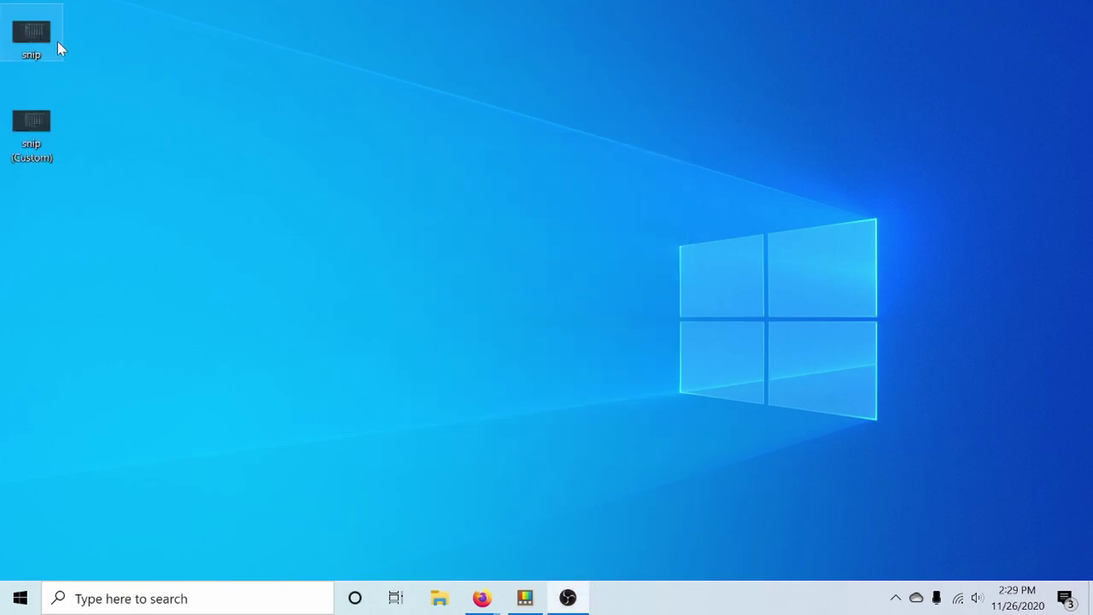
- Open the snip (Custom) copy in Photos, verify it measures 1280 × 719, and close the viewer
{"action": "double_click", "coordinate": [33, 150]}
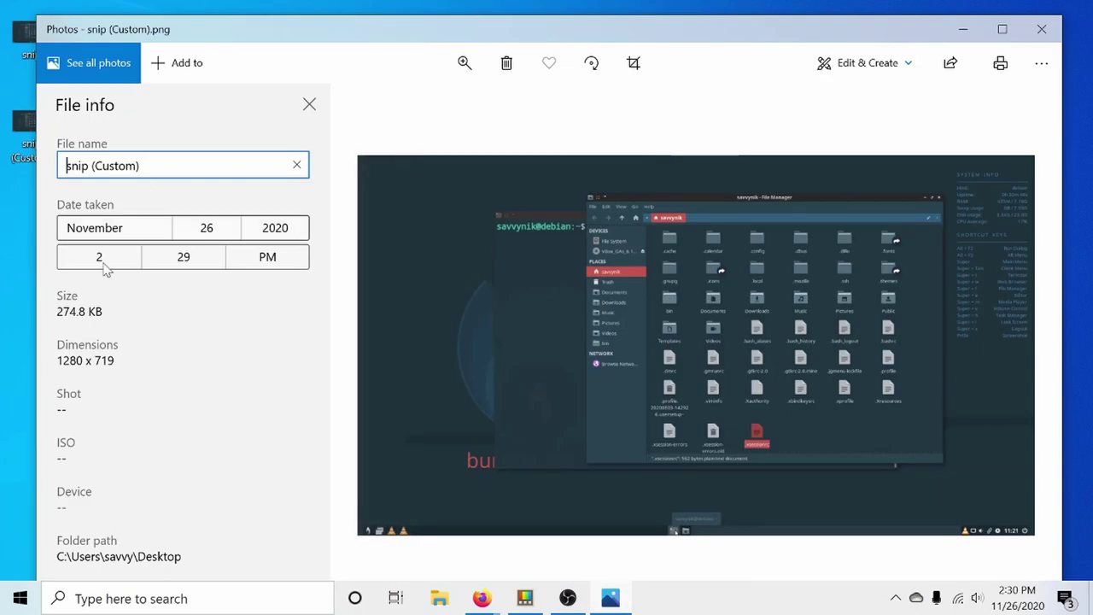
{"action": "left_click_drag", "start_coordinate": [57, 360], "coordinate": [114, 360]}
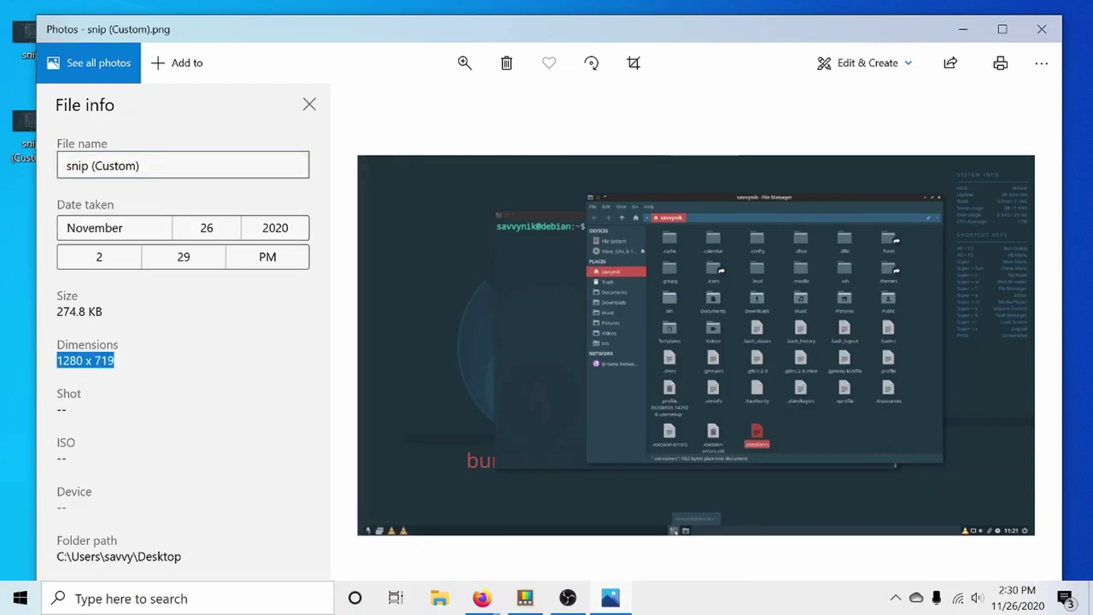
{"action": "key", "text": "Tab"}
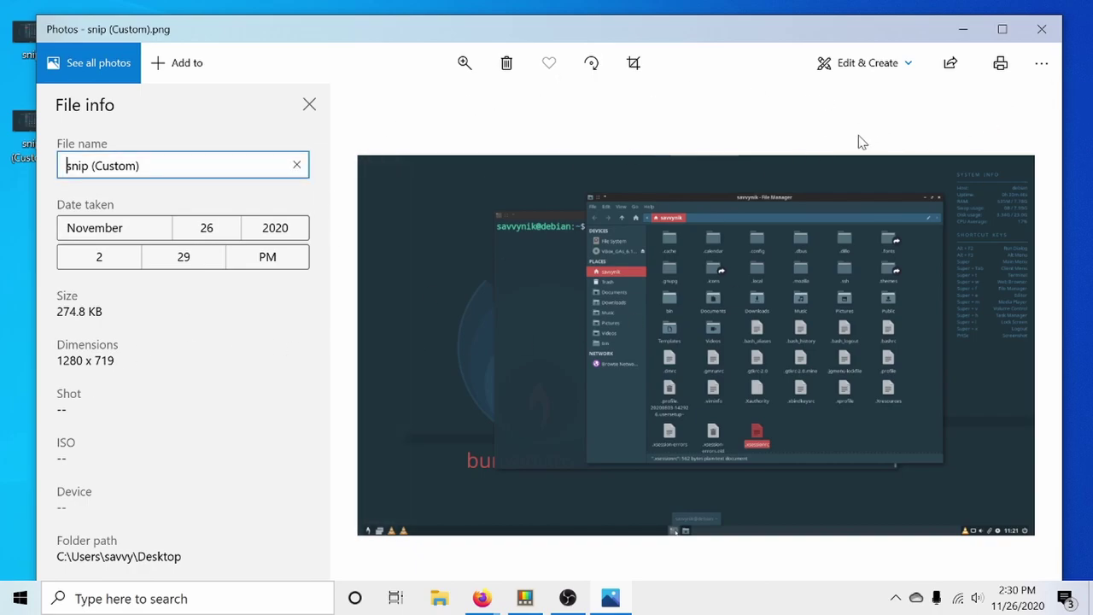
{"action": "left_click", "coordinate": [1042, 27]}
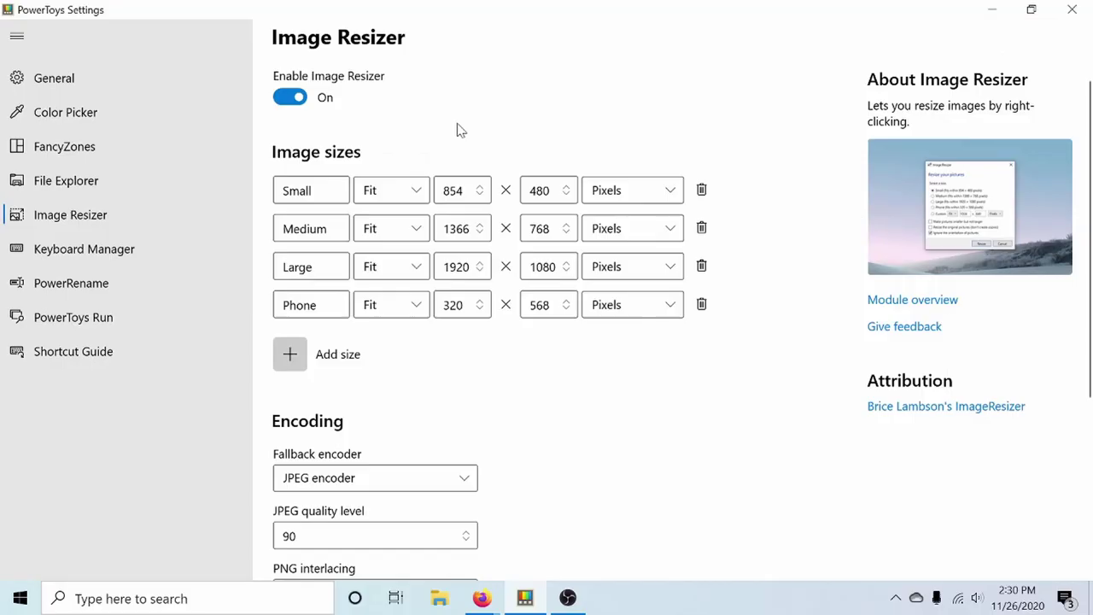
- Switch off Image Resizer and PowerRename, then go to the Shortcut Guide settings page
{"action": "left_click", "coordinate": [293, 100]}
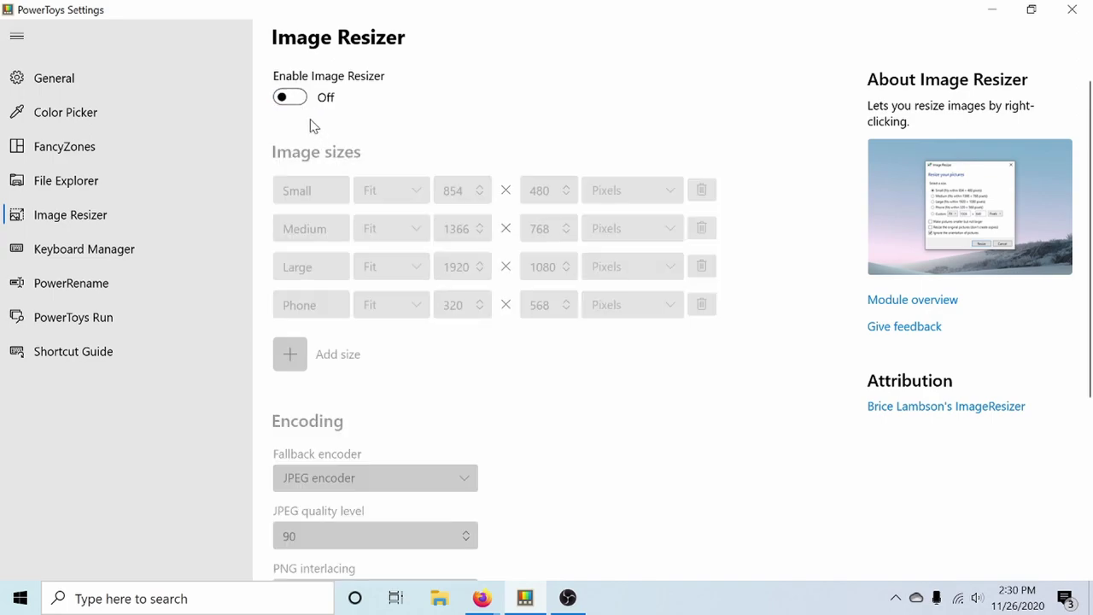
{"action": "left_click", "coordinate": [140, 245]}
{"action": "left_click", "coordinate": [132, 280]}
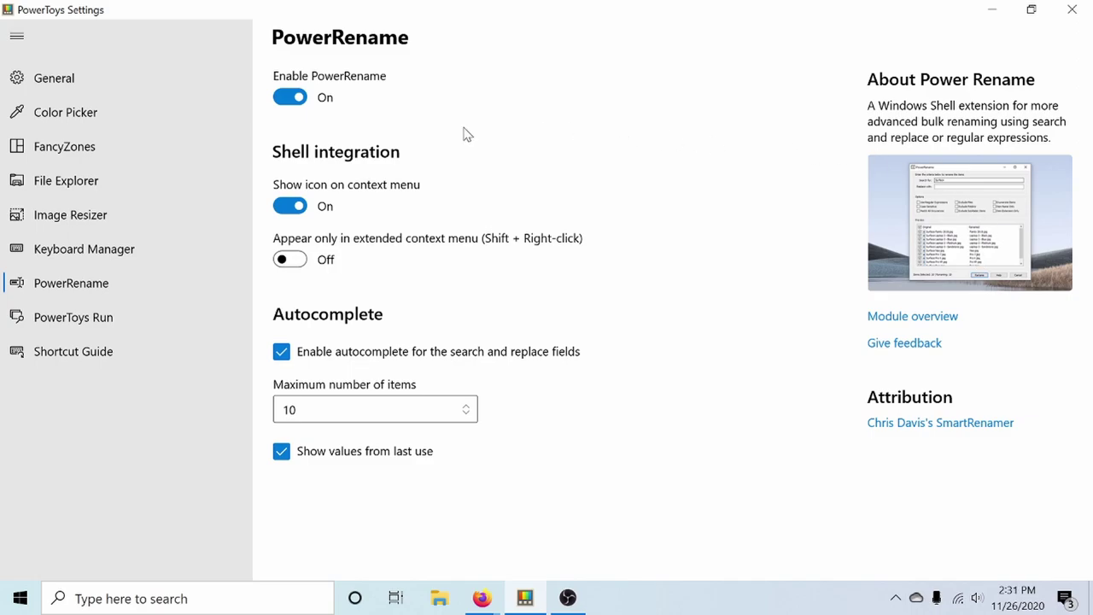
{"action": "left_click", "coordinate": [291, 97]}
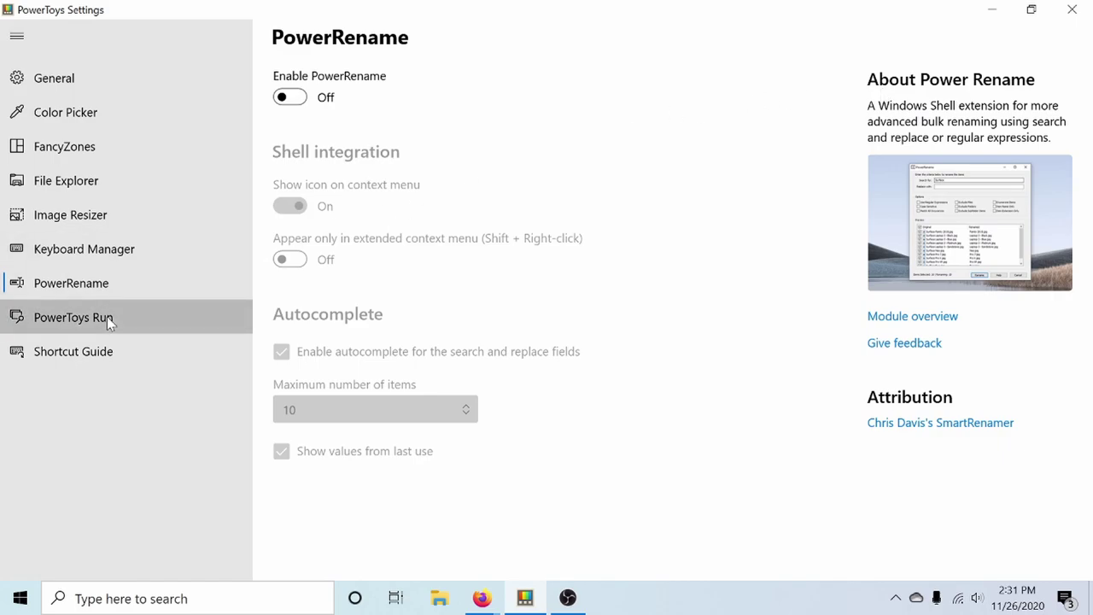
{"action": "left_click", "coordinate": [160, 351]}
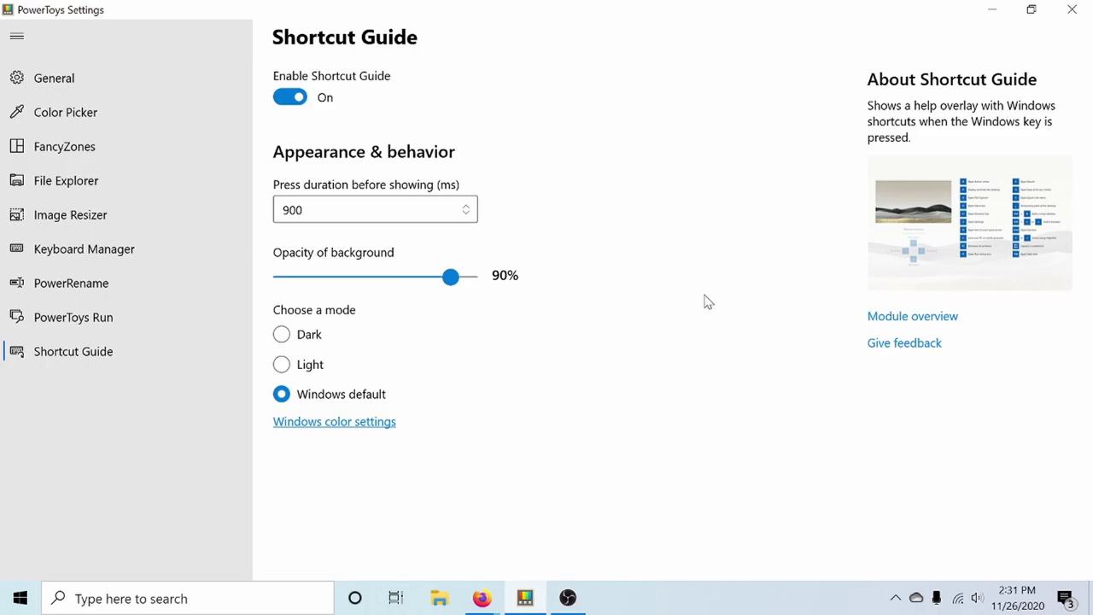
{"action": "left_click", "coordinate": [1071, 9]}
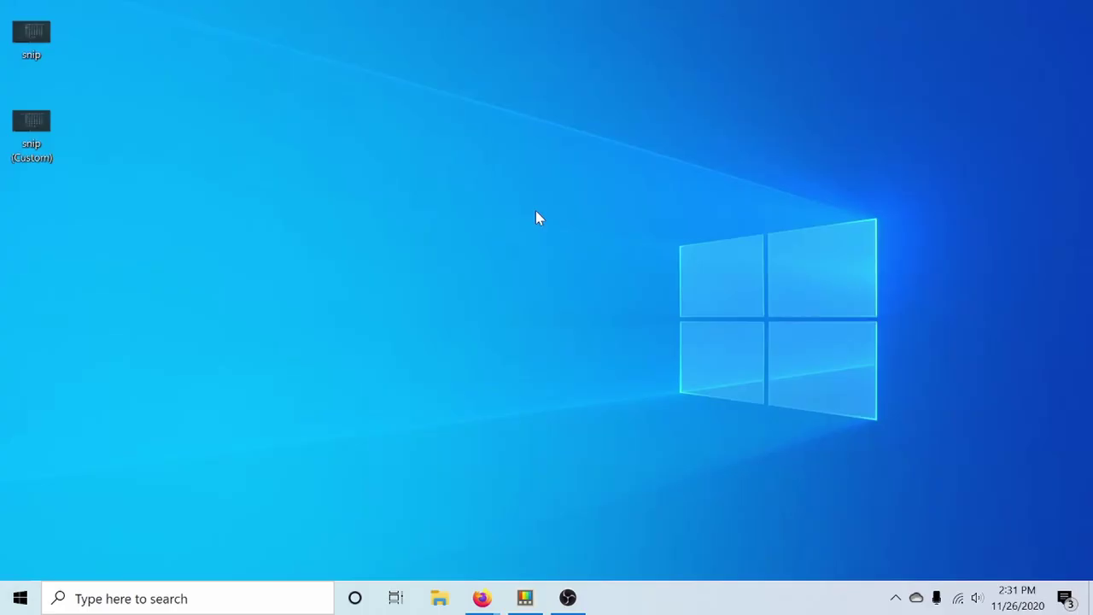
{"action": "key", "text": "super"}
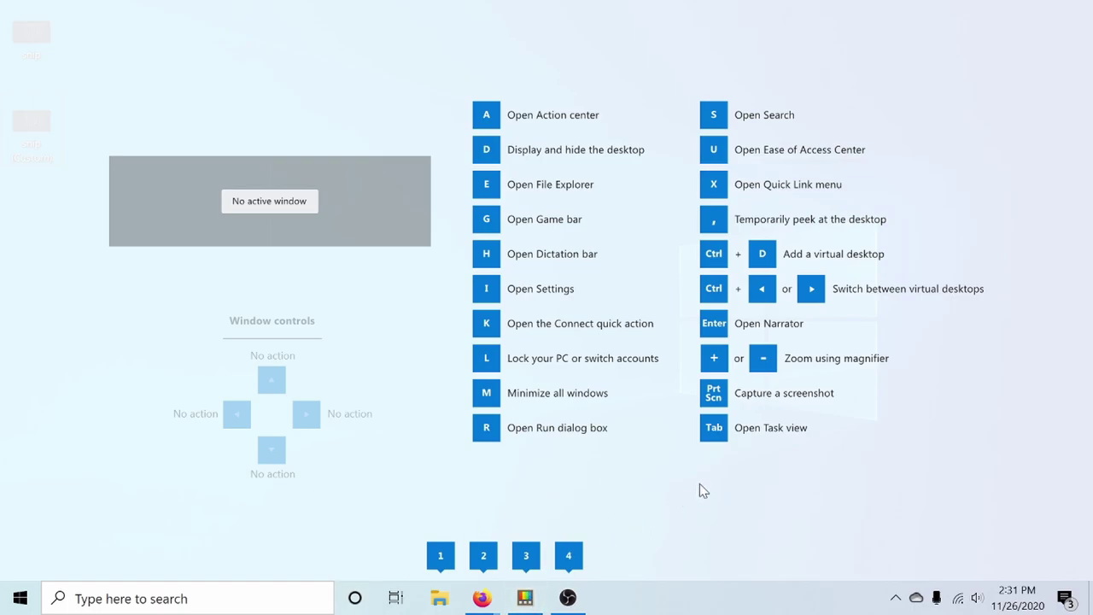
{"action": "key", "text": "super"}
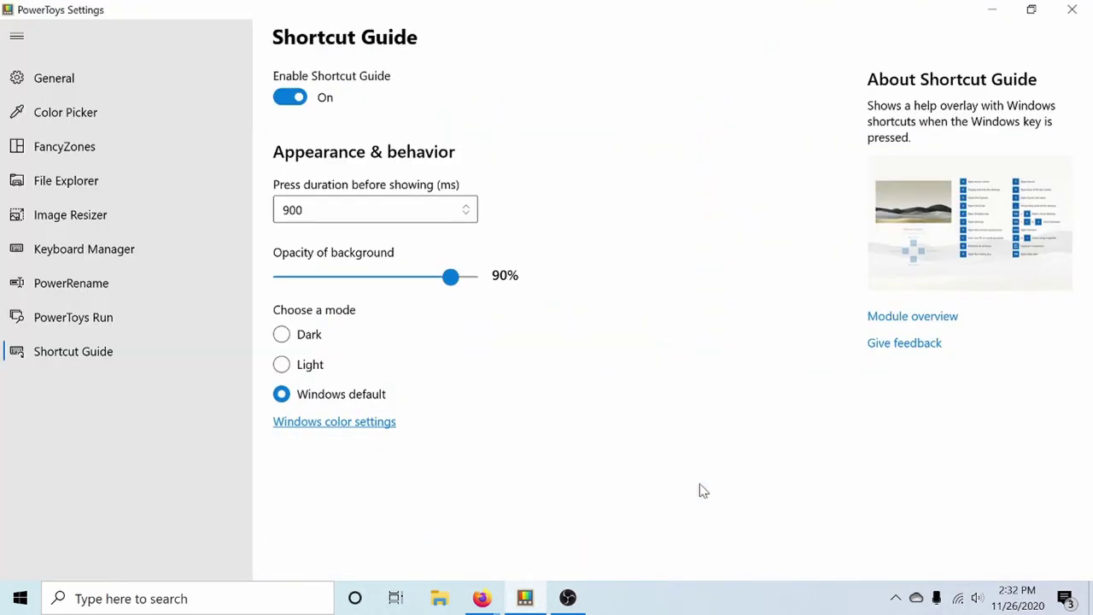
{"action": "key", "text": "super"}
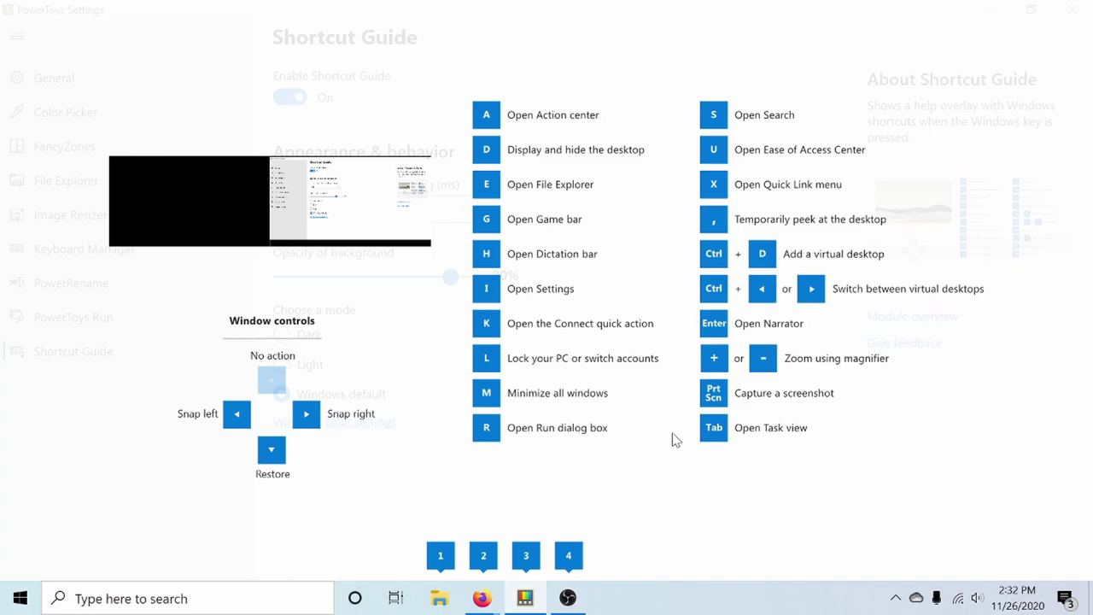